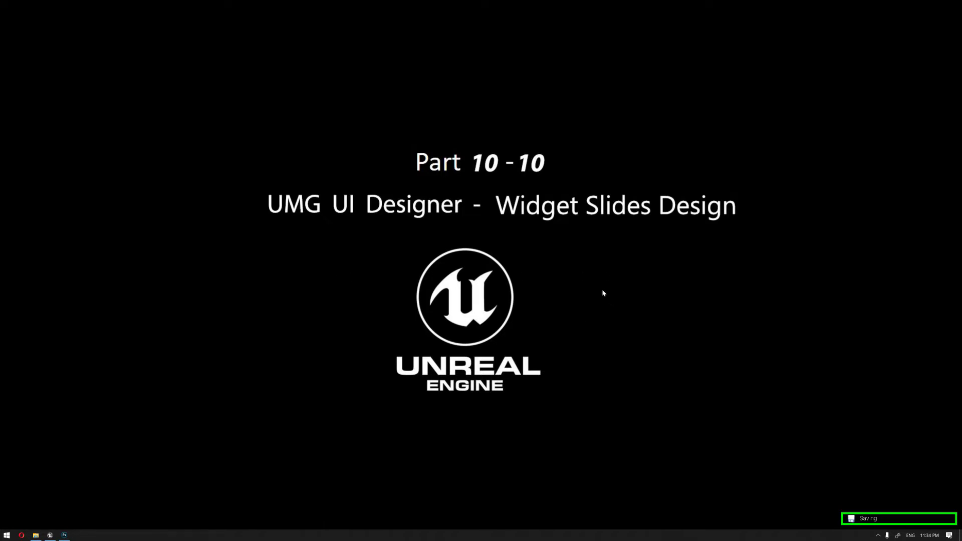
# Switch to the Unreal Editor and select the VR_Pawn actor standing in front of the pergola
pyautogui.click(50, 535)
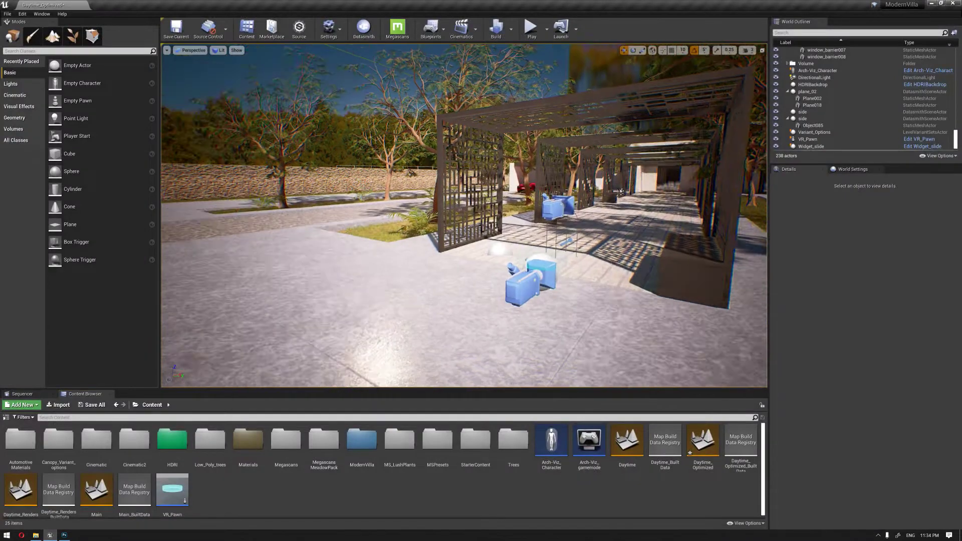
pyautogui.moveTo(464, 216); pyautogui.dragTo(549, 270, button='right')
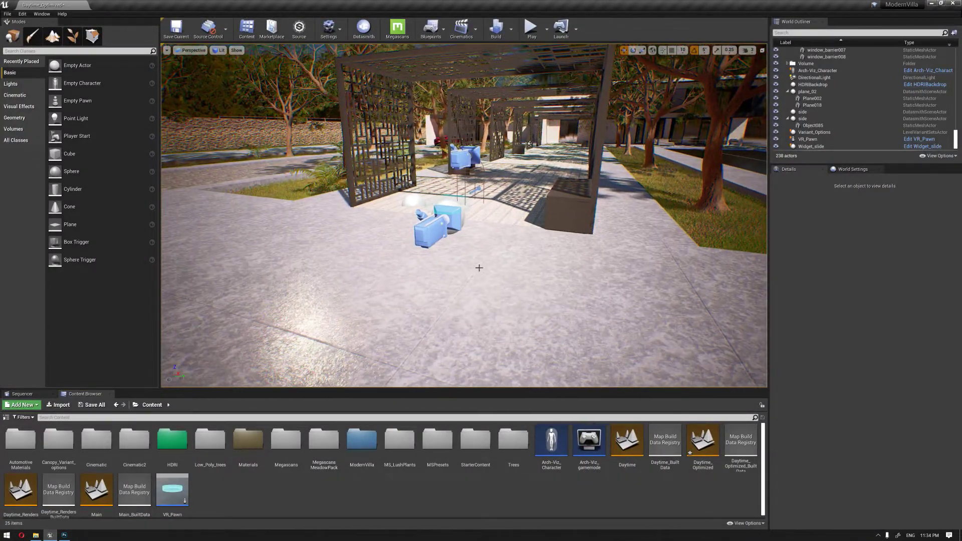
pyautogui.click(447, 219)
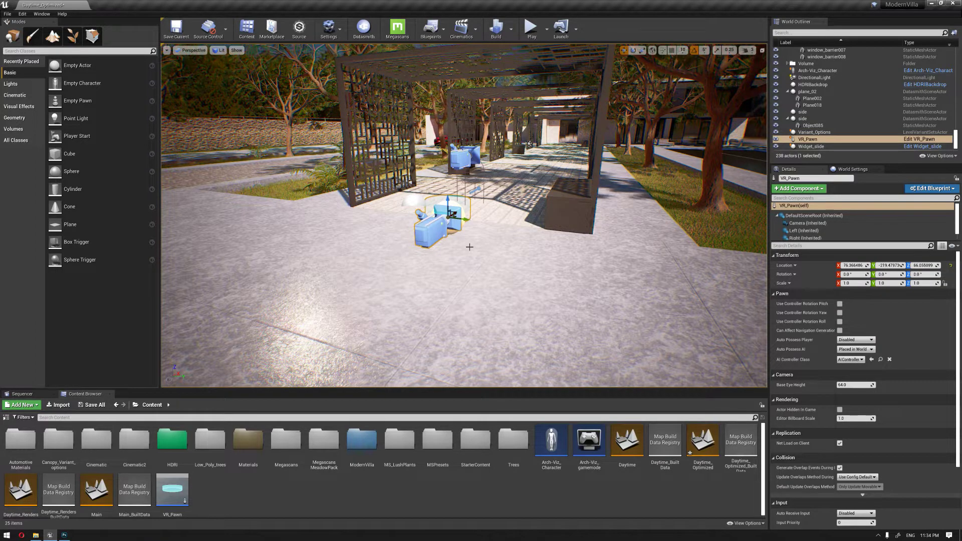
pyautogui.moveTo(477, 256); pyautogui.dragTo(482, 229, button='right')
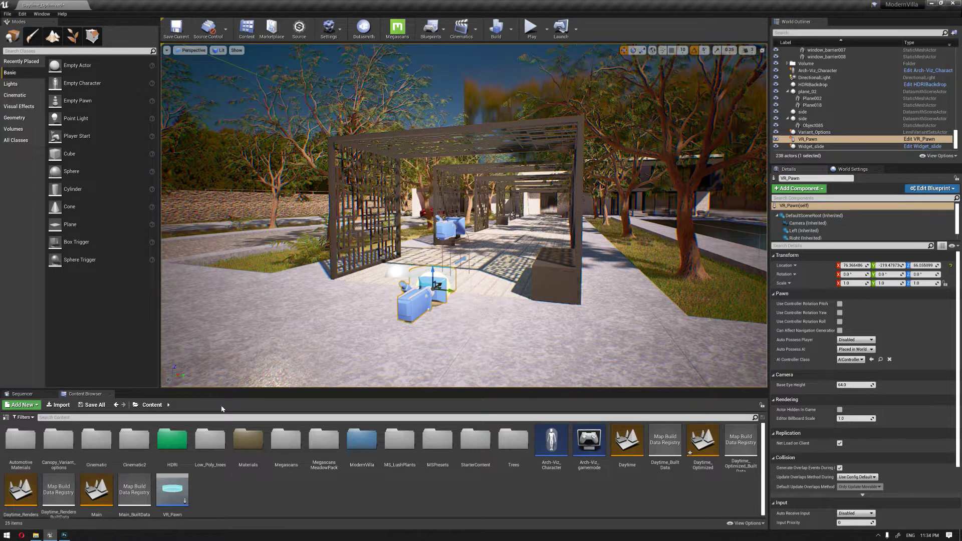
# View the Virtual Reality blueprint feature pack available for the project, and close the dialog without adding it
pyautogui.click(22, 404)
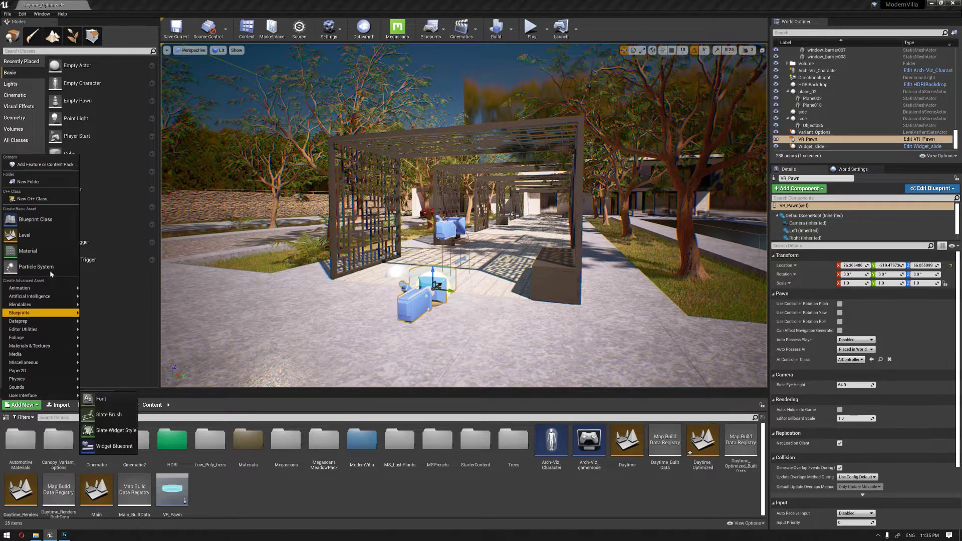
pyautogui.click(47, 164)
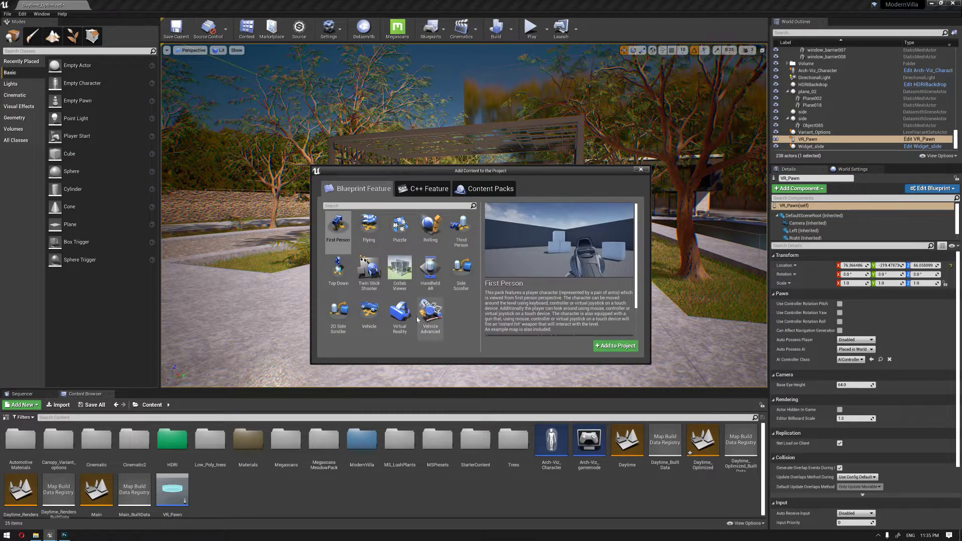
pyautogui.click(405, 325)
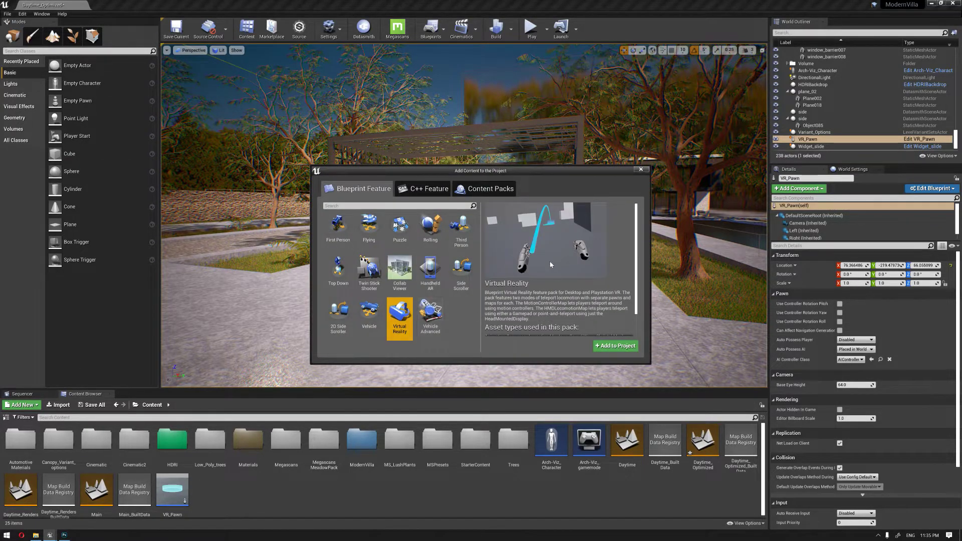
pyautogui.click(642, 174)
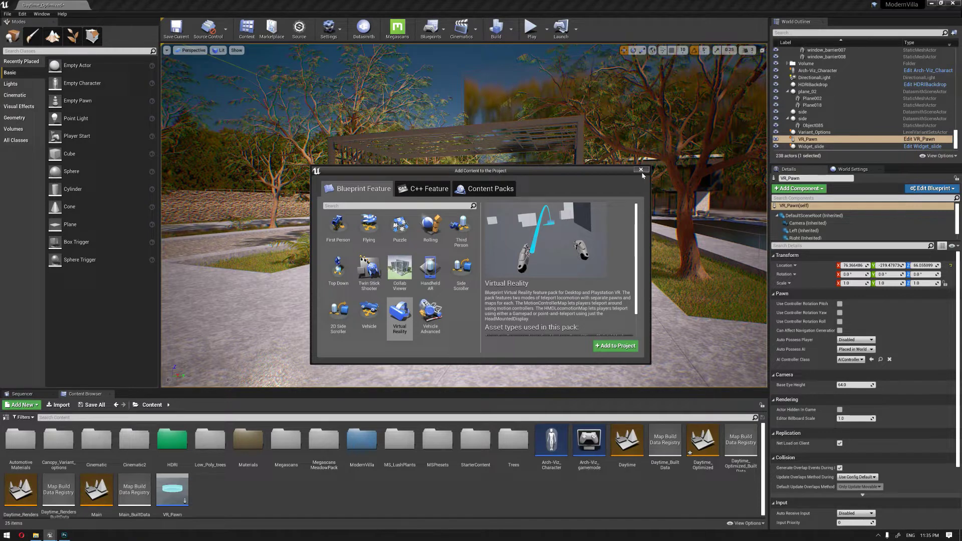
pyautogui.click(641, 172)
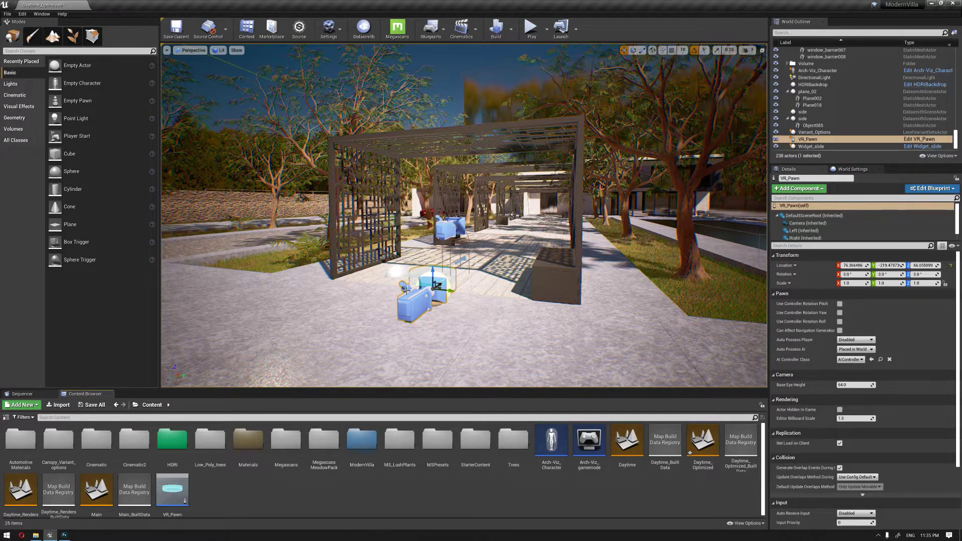
# Examine the VR_Pawn and the other actors around the pergola entrance from several angles
pyautogui.moveTo(406, 289); pyautogui.dragTo(419, 334, button='right')
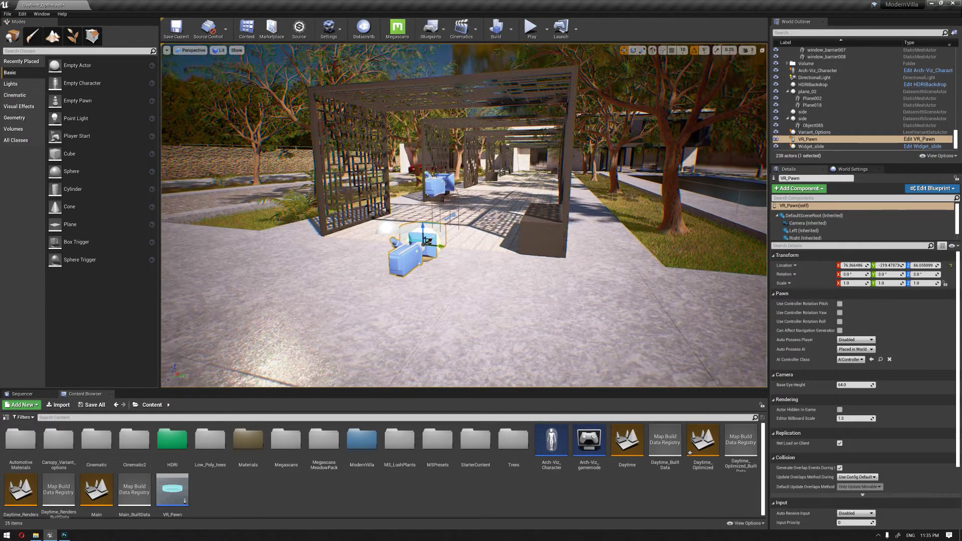
pyautogui.moveTo(413, 292)
pyautogui.mouseDown(button='right')
pyautogui.moveTo(435, 286)
pyautogui.moveTo(411, 288)
pyautogui.mouseUp(button='right')
pyautogui.press('w')
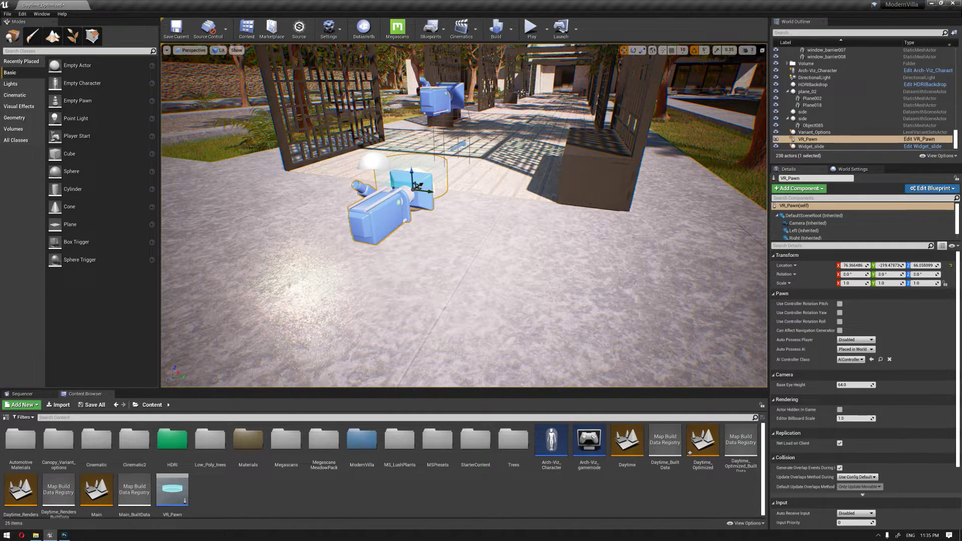
pyautogui.moveTo(410, 288); pyautogui.dragTo(384, 246, button='right')
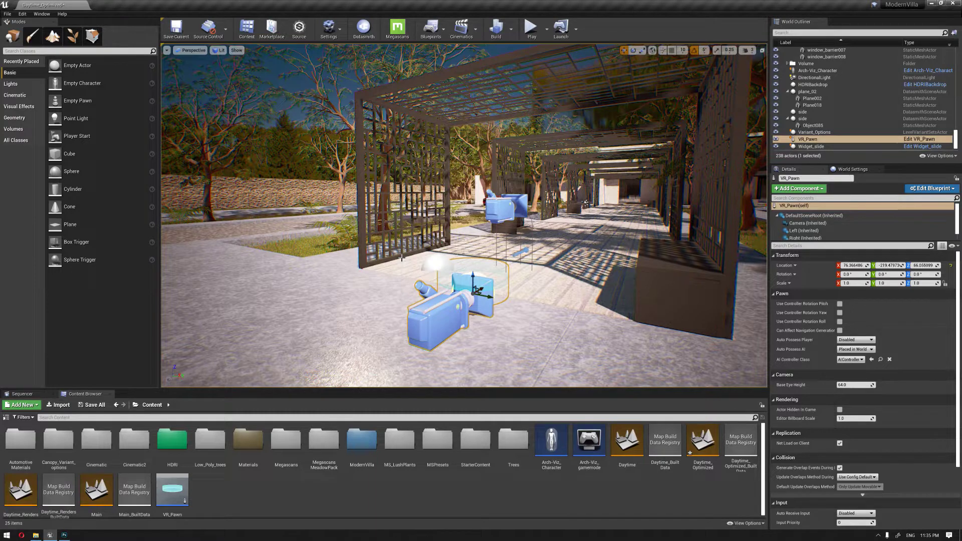
pyautogui.moveTo(426, 257)
pyautogui.mouseDown(button='right')
pyautogui.moveTo(455, 246)
pyautogui.moveTo(429, 254)
pyautogui.mouseUp(button='right')
pyautogui.press('s')
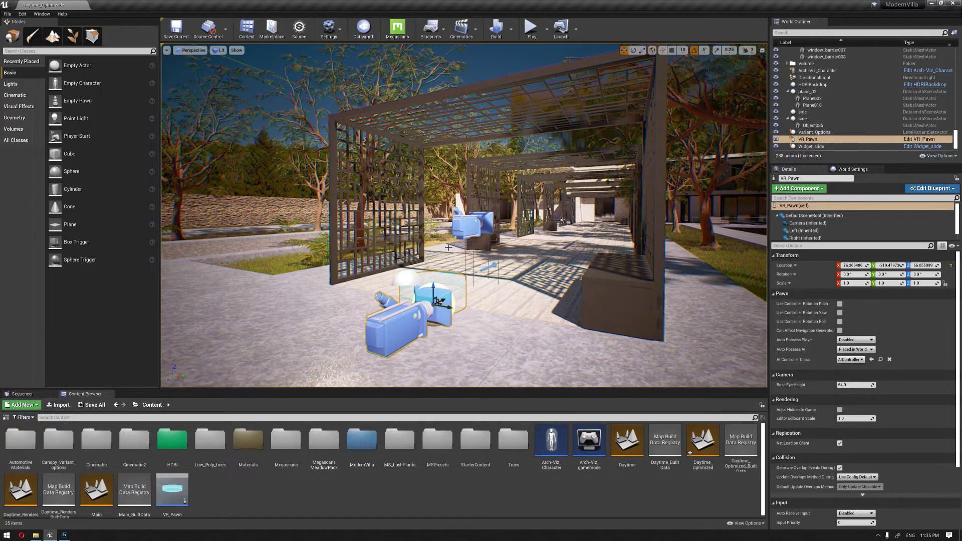
pyautogui.moveTo(466, 211); pyautogui.dragTo(441, 221, button='right')
pyautogui.press('d')
pyautogui.press('w')
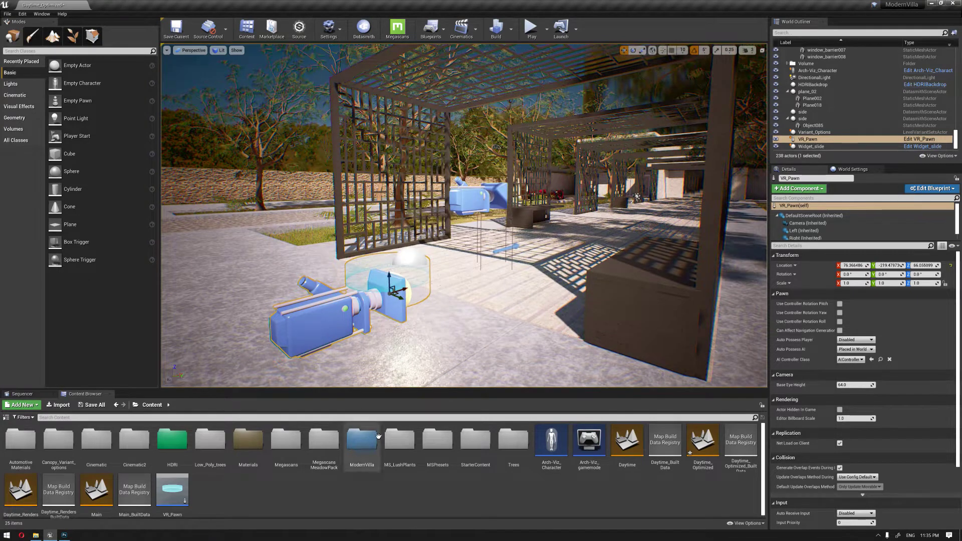
# Open the Walkthrough widget blueprint from the Widget folder inside Canopy_Variant_options, showing its walking and VR buttons up close
pyautogui.doubleClick(59, 446)
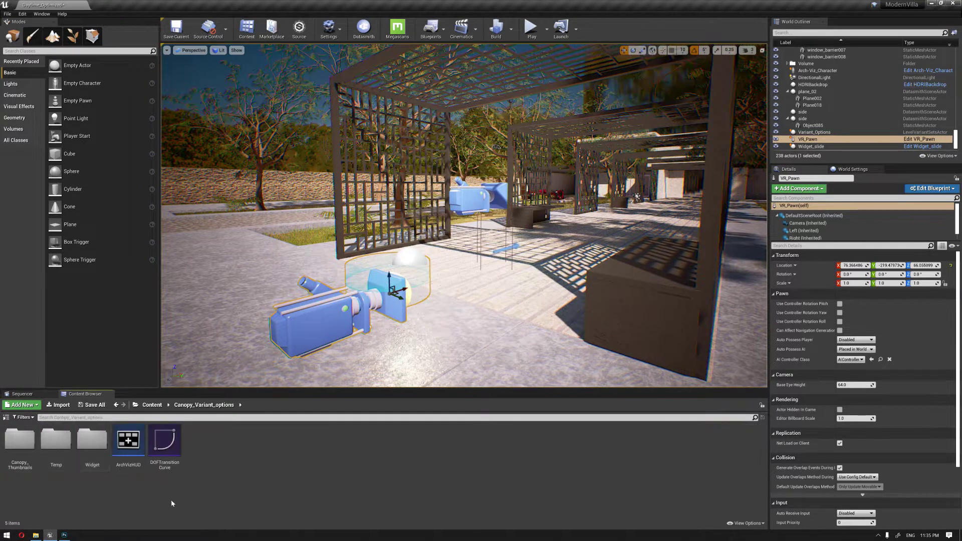
pyautogui.doubleClick(105, 461)
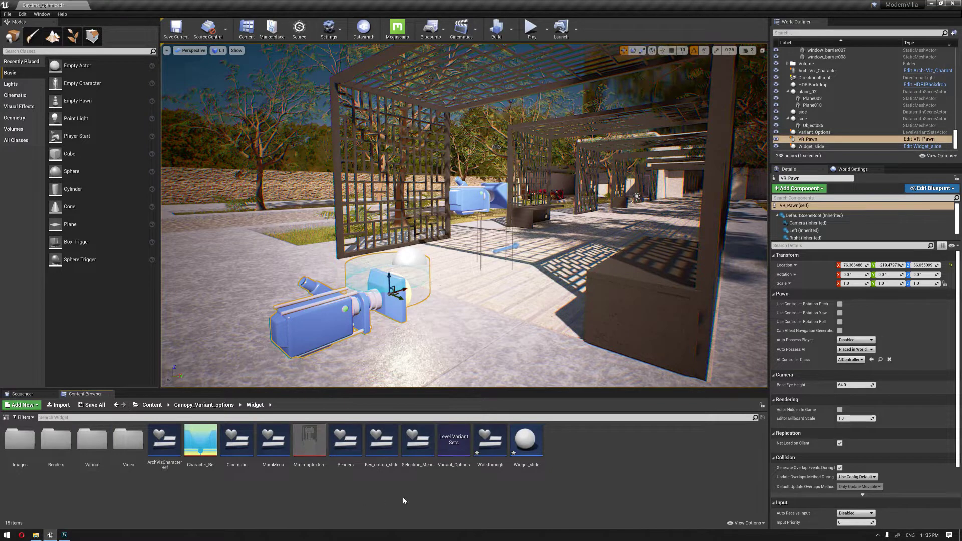
pyautogui.doubleClick(490, 441)
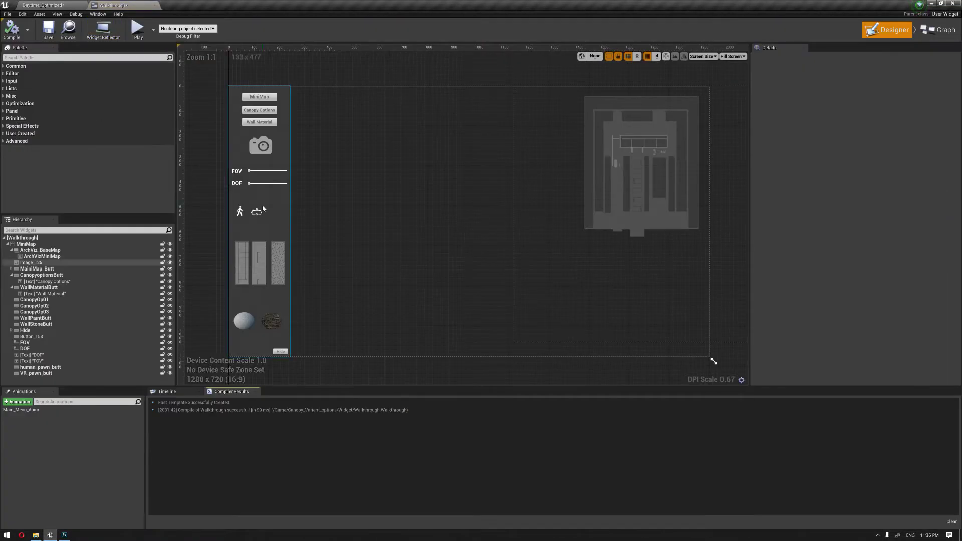
pyautogui.scroll(3, 440, 204)
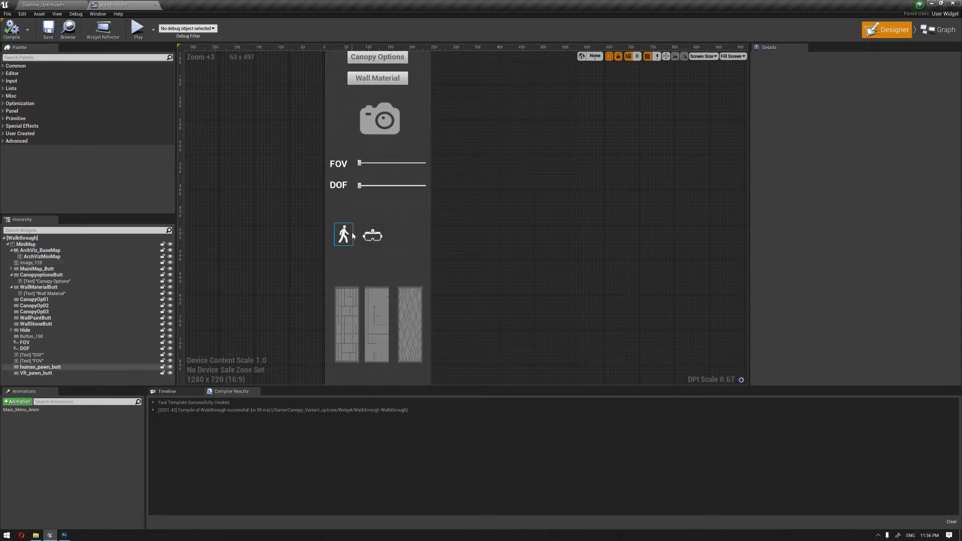
pyautogui.click(61, 7)
pyautogui.moveTo(463, 215); pyautogui.dragTo(470, 211, button='right')
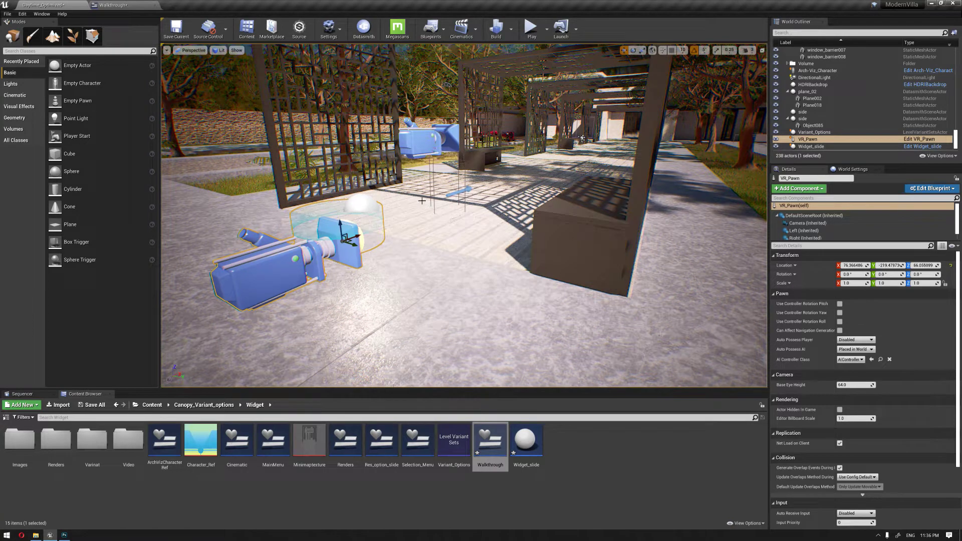
pyautogui.click(127, 5)
pyautogui.click(400, 209)
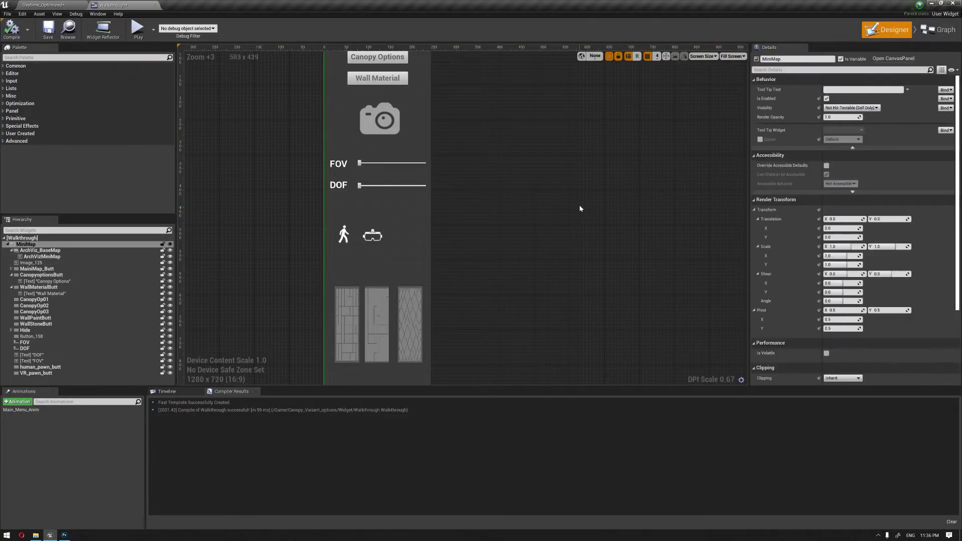
# Add an On Clicked event for human_pawn_butt and place its node in an empty area of the event graph
pyautogui.moveTo(581, 209); pyautogui.dragTo(515, 186, button='right')
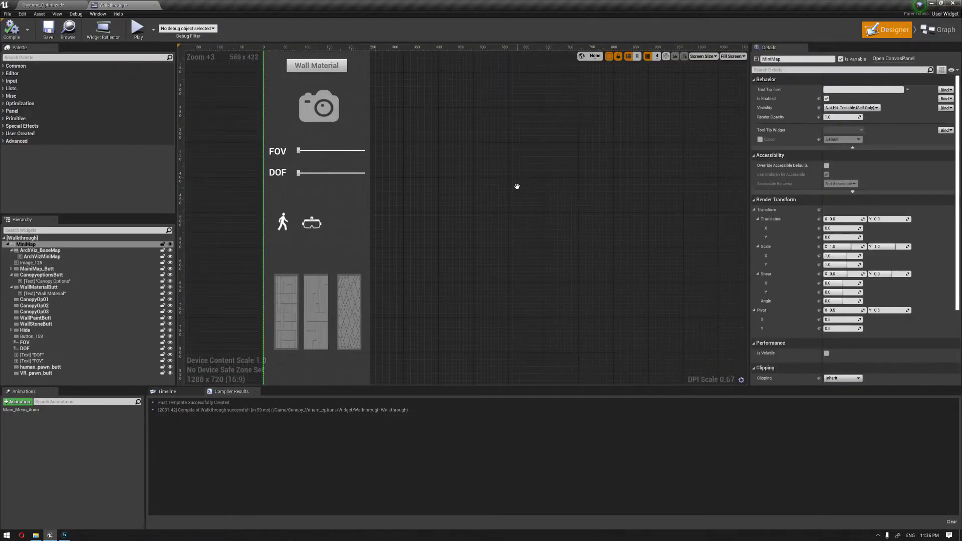
pyautogui.click(282, 223)
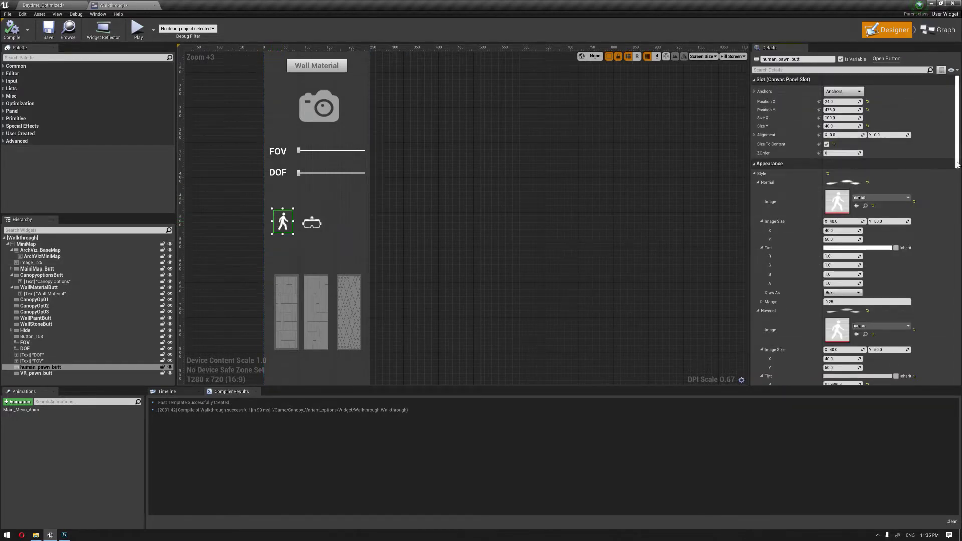
pyautogui.scroll(-5, 865, 222)
pyautogui.scroll(-10, 865, 221)
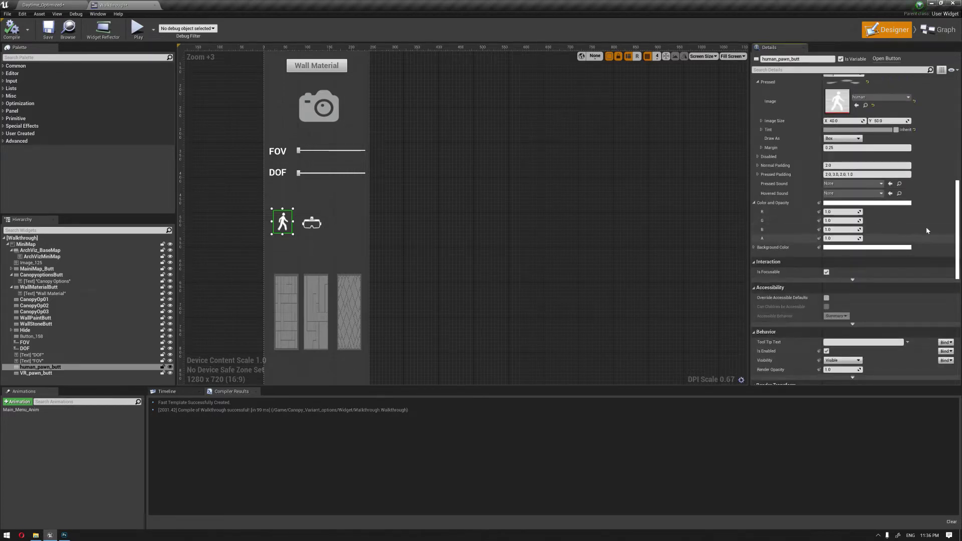
pyautogui.scroll(-3, 864, 222)
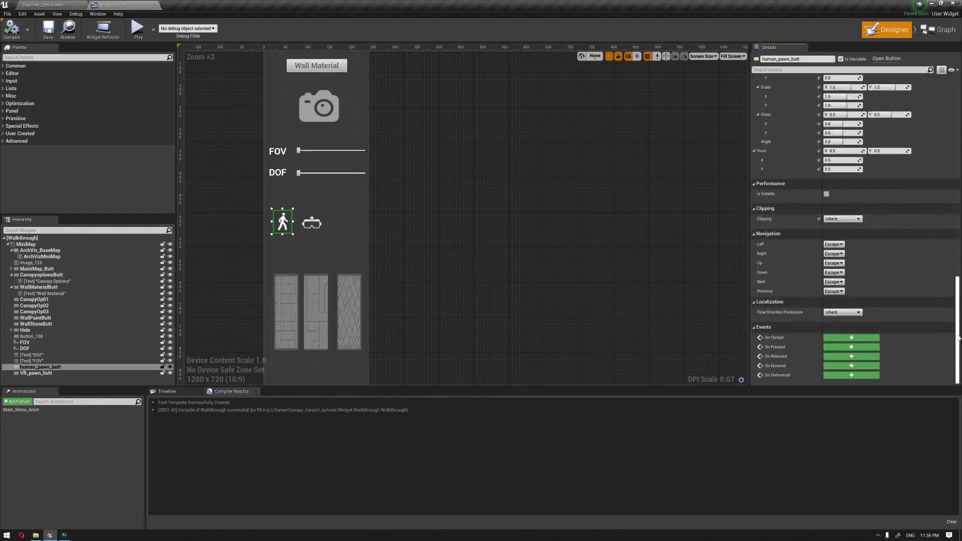
pyautogui.click(852, 338)
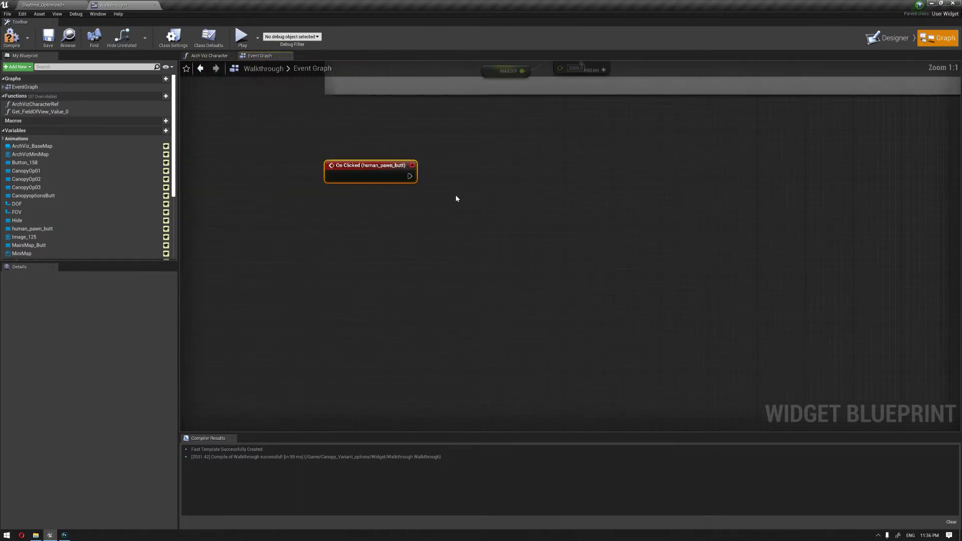
pyautogui.moveTo(385, 181); pyautogui.dragTo(354, 269)
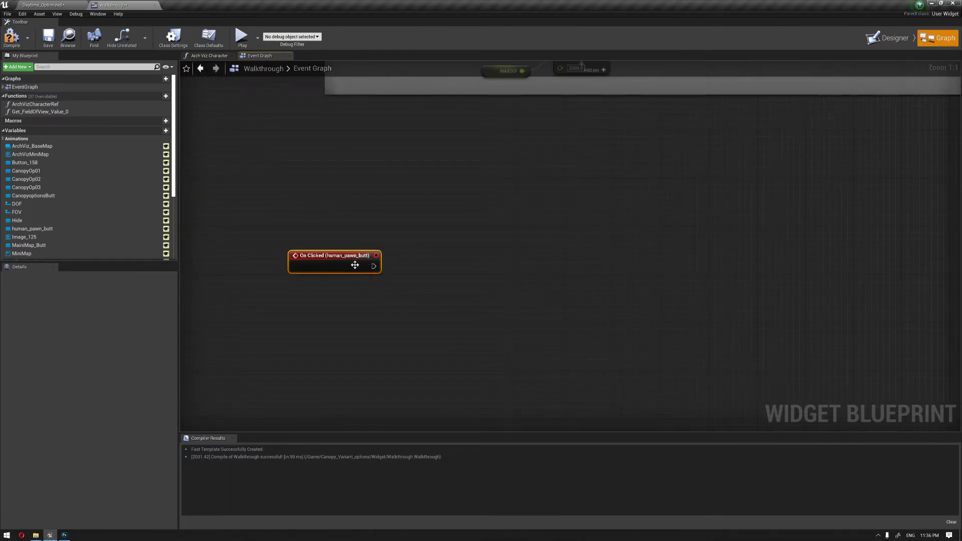
# Add a Get All Actors Of Class node connected to the human_pawn_butt On Clicked event
pyautogui.moveTo(374, 266); pyautogui.dragTo(529, 223)
pyautogui.write('get all ac')
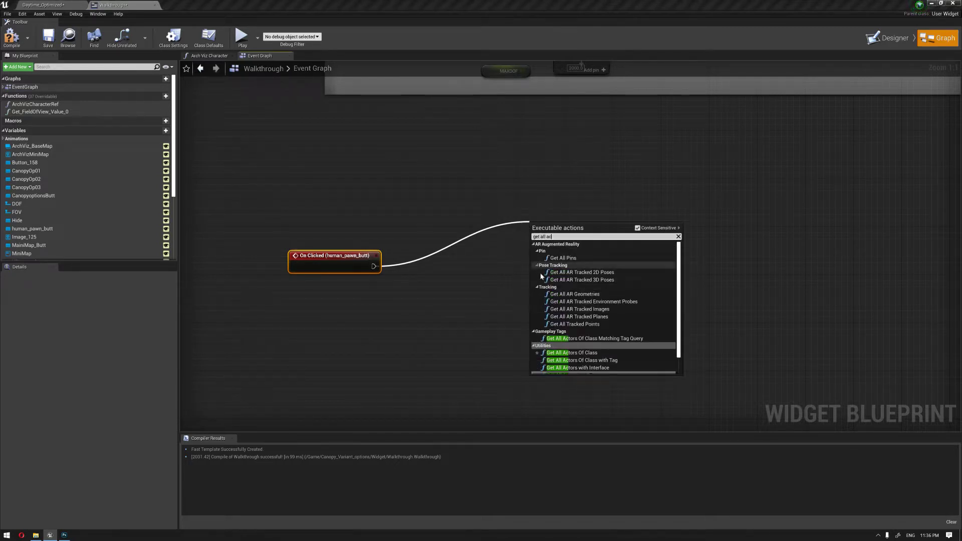
pyautogui.click(551, 352)
pyautogui.moveTo(549, 252); pyautogui.dragTo(525, 240)
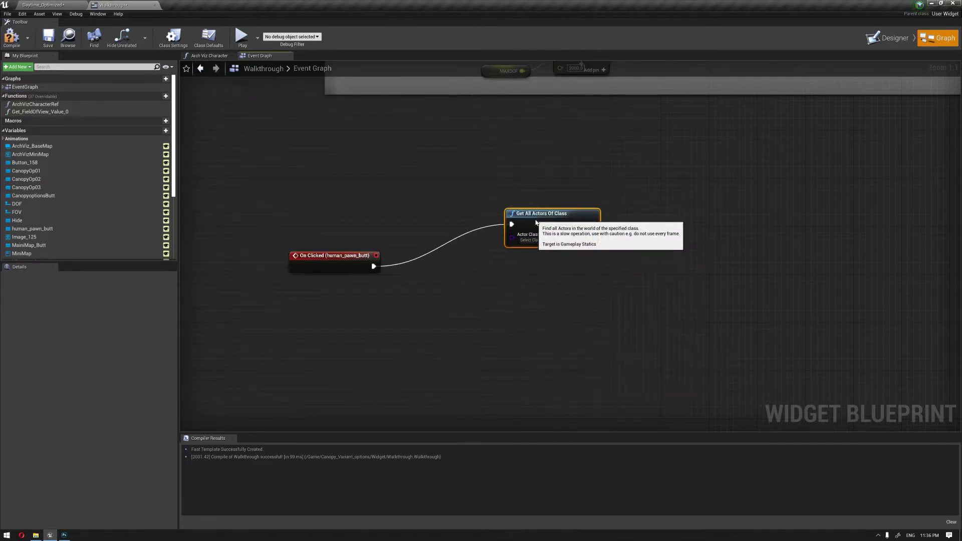
# Check the assets in the root Content folder, and set the Get All Actors Of Class node's actor class to Arch-Viz_Character
pyautogui.click(18, 5)
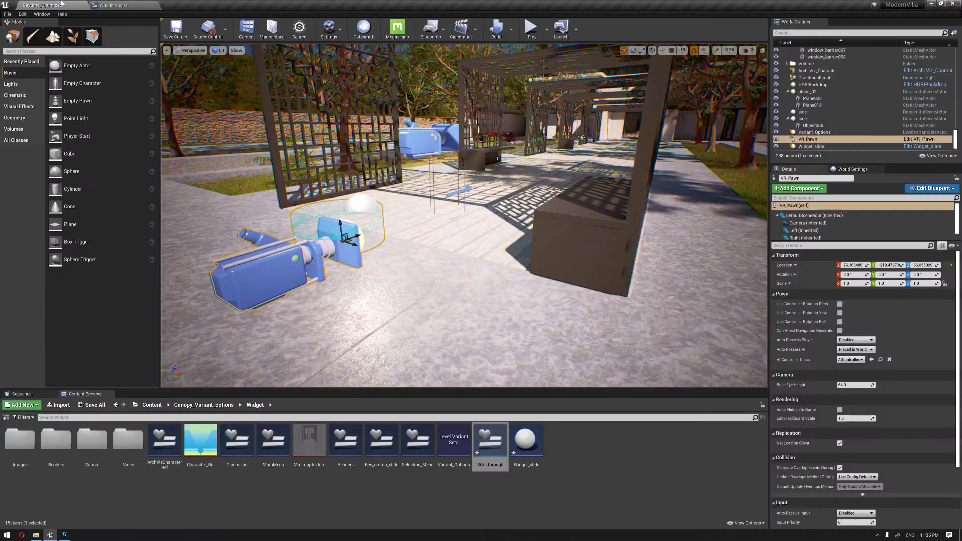
pyautogui.click(152, 405)
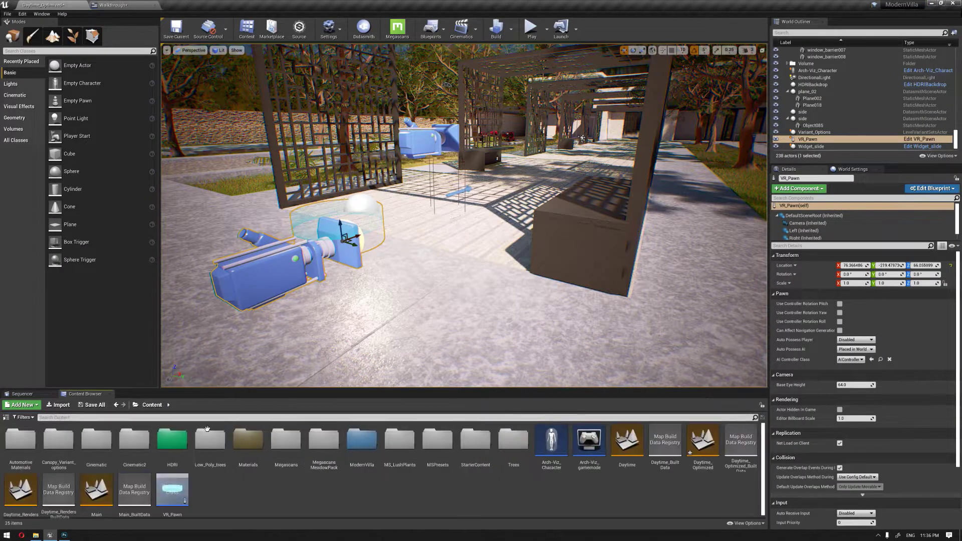
pyautogui.click(432, 144)
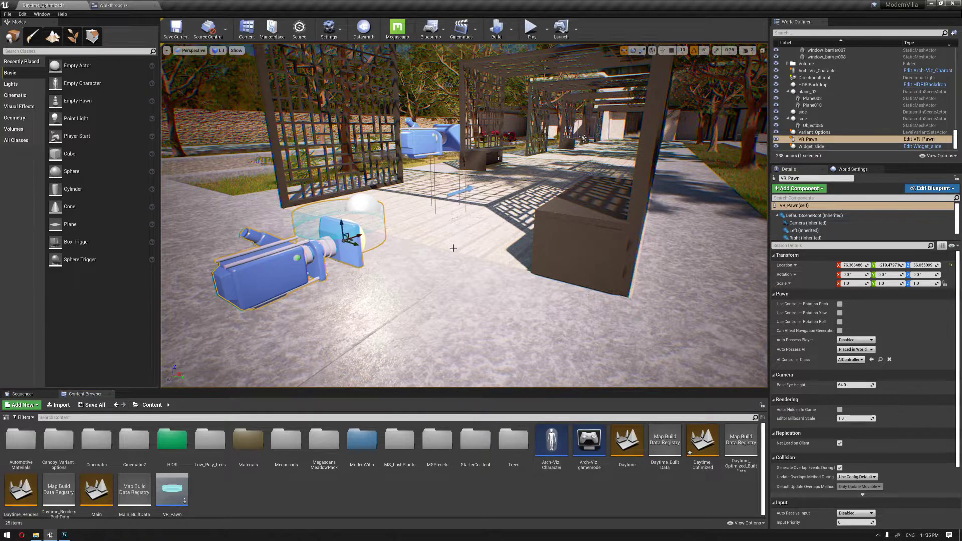
pyautogui.click(115, 5)
pyautogui.click(531, 240)
pyautogui.write('a')
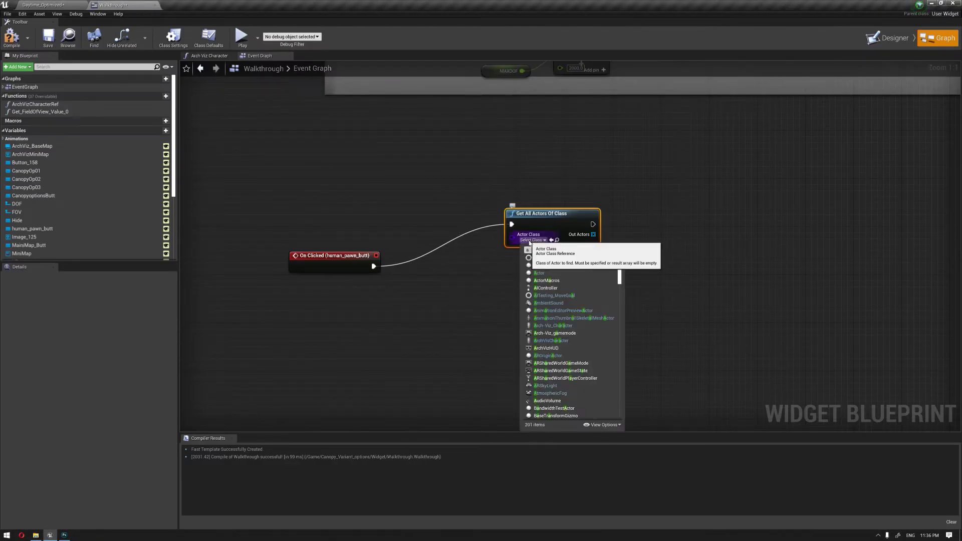
pyautogui.write('rch')
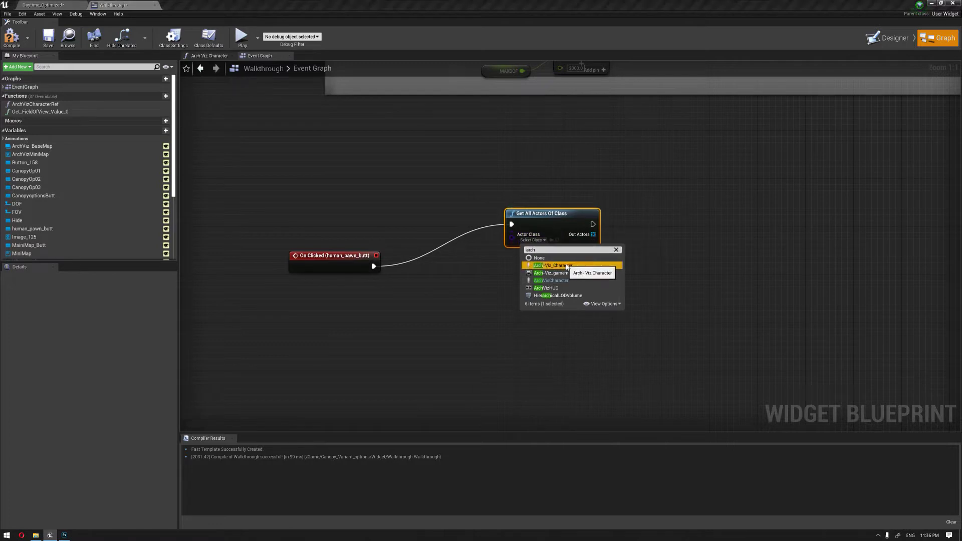
pyautogui.click(568, 265)
pyautogui.moveTo(551, 214); pyautogui.dragTo(521, 190)
pyautogui.moveTo(644, 238); pyautogui.dragTo(560, 237, button='right')
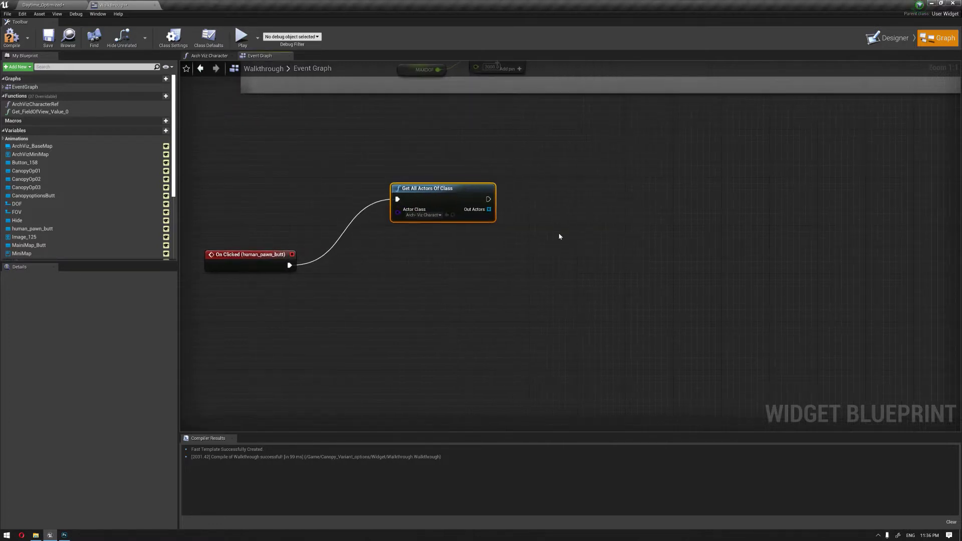
# Add a Get (a copy) node from the Out Actors array of the human pawn's Get All Actors Of Class node
pyautogui.moveTo(489, 209); pyautogui.dragTo(569, 287)
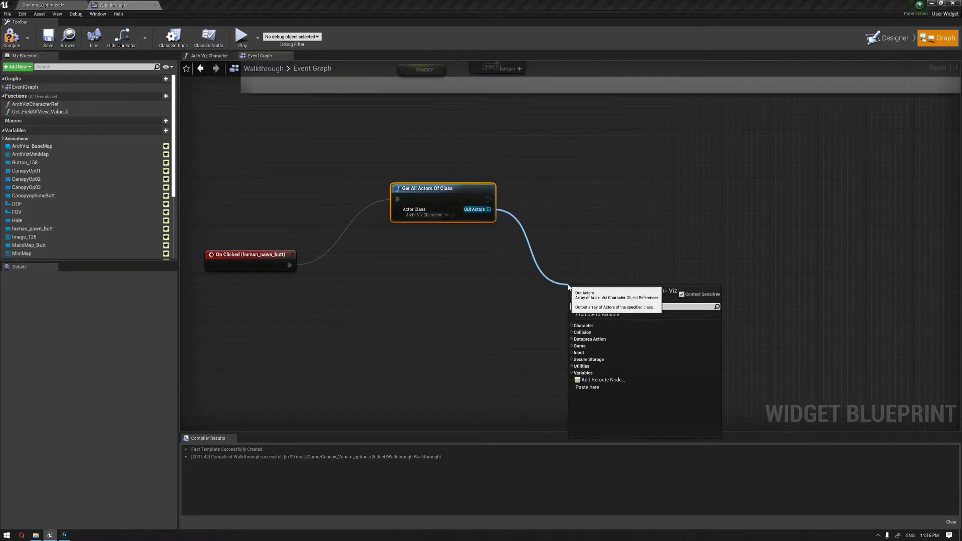
pyautogui.write('get')
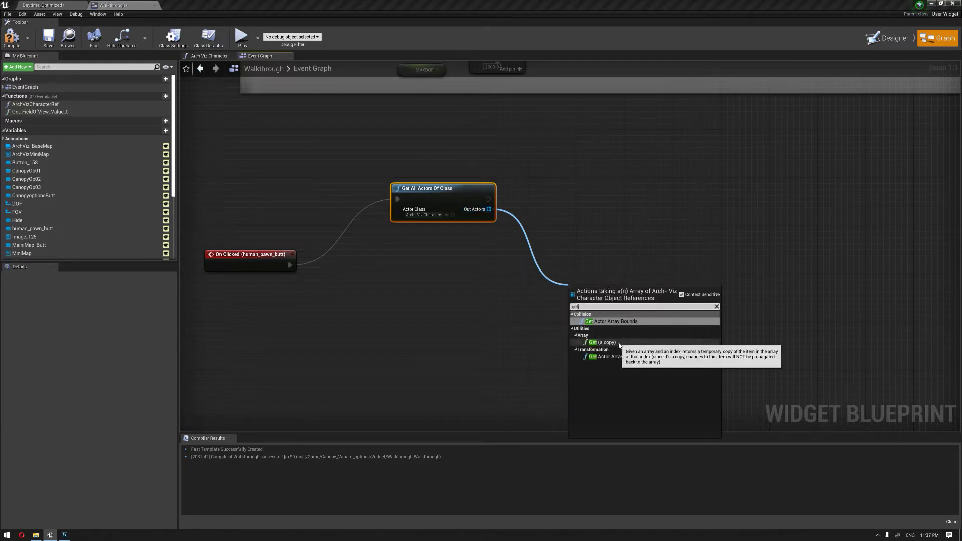
pyautogui.click(604, 342)
# With context sensitivity off, add a Possess node taking the GET output as In Pawn and executing after the human pawn's Get All Actors Of Class
pyautogui.moveTo(614, 301); pyautogui.dragTo(657, 237)
pyautogui.write('poss')
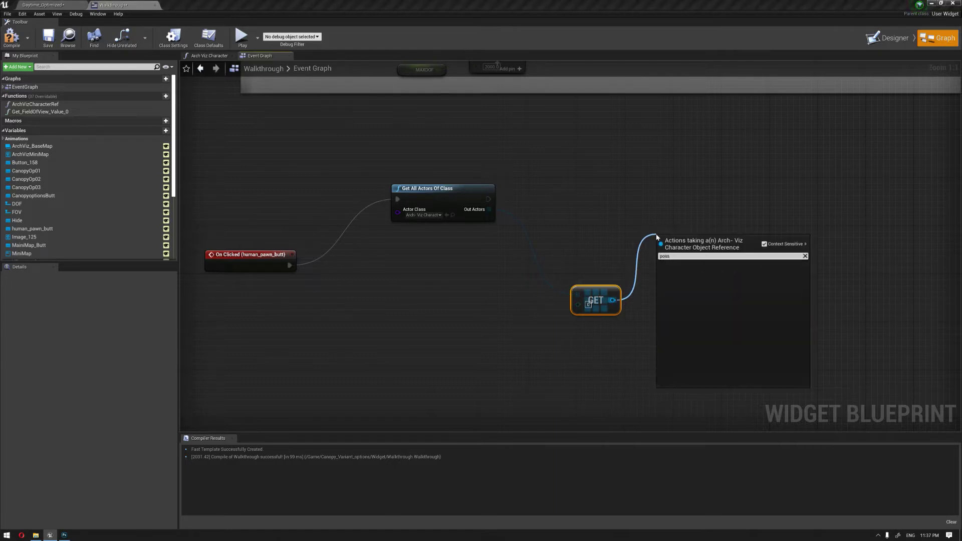
pyautogui.click(764, 245)
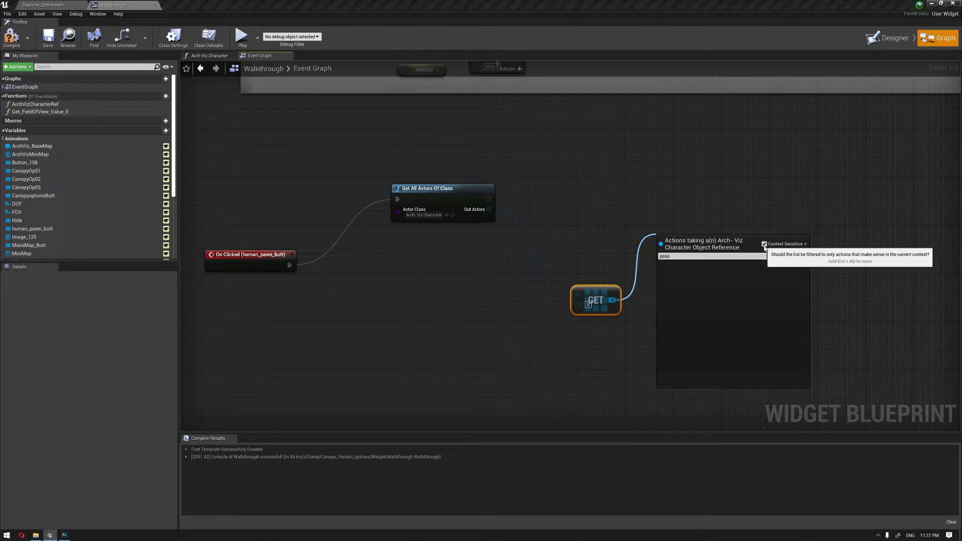
pyautogui.click(682, 292)
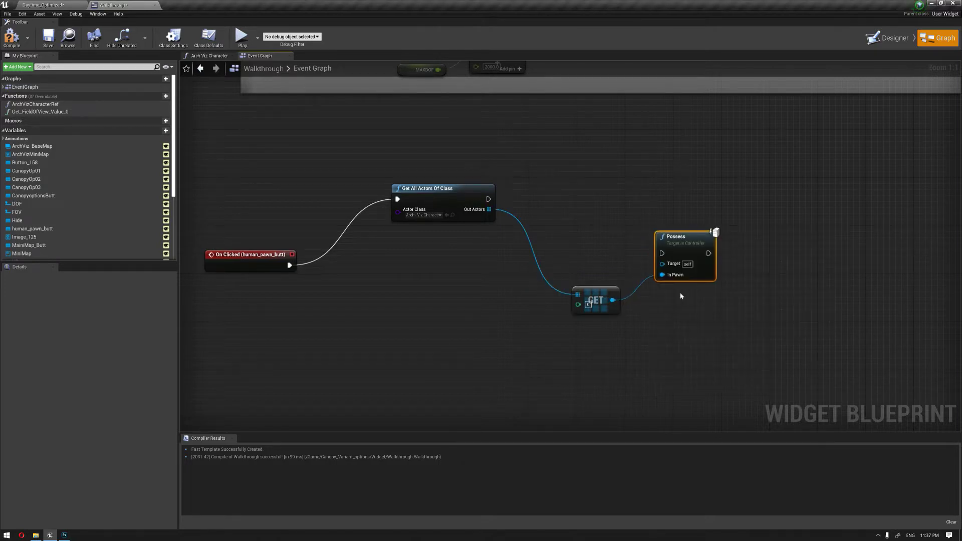
pyautogui.moveTo(672, 255); pyautogui.dragTo(487, 199)
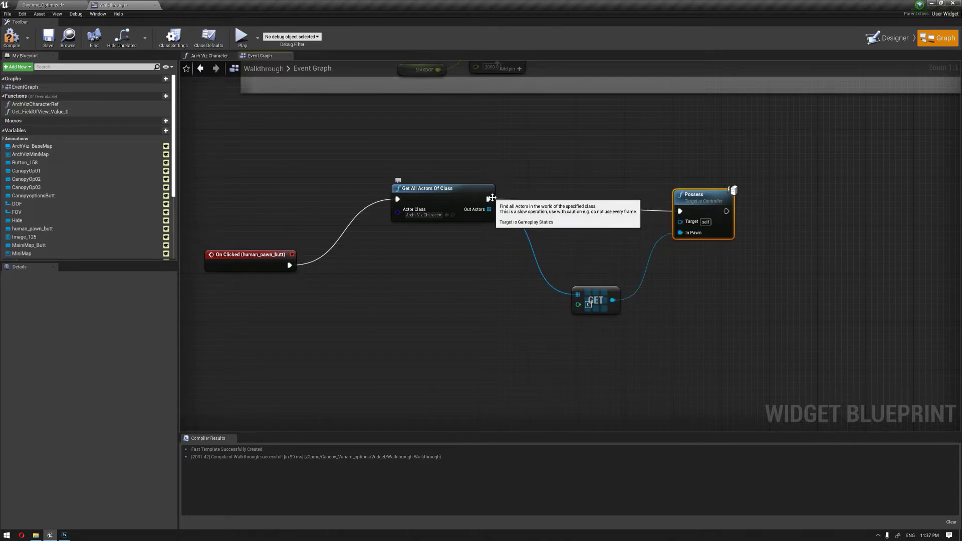
# Feed the human pawn's Possess target from a new Get Player Controller node and place that node above the execution wire
pyautogui.moveTo(685, 205); pyautogui.dragTo(626, 219)
pyautogui.write('get player')
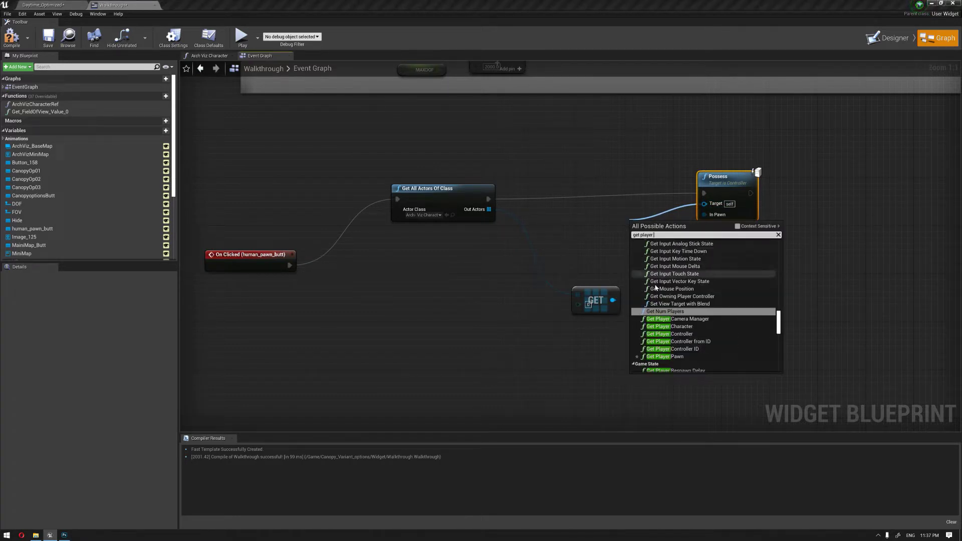
pyautogui.click(673, 334)
pyautogui.moveTo(645, 223); pyautogui.dragTo(538, 132)
pyautogui.moveTo(559, 194); pyautogui.dragTo(557, 232, button='right')
pyautogui.moveTo(492, 308); pyautogui.dragTo(497, 247, button='right')
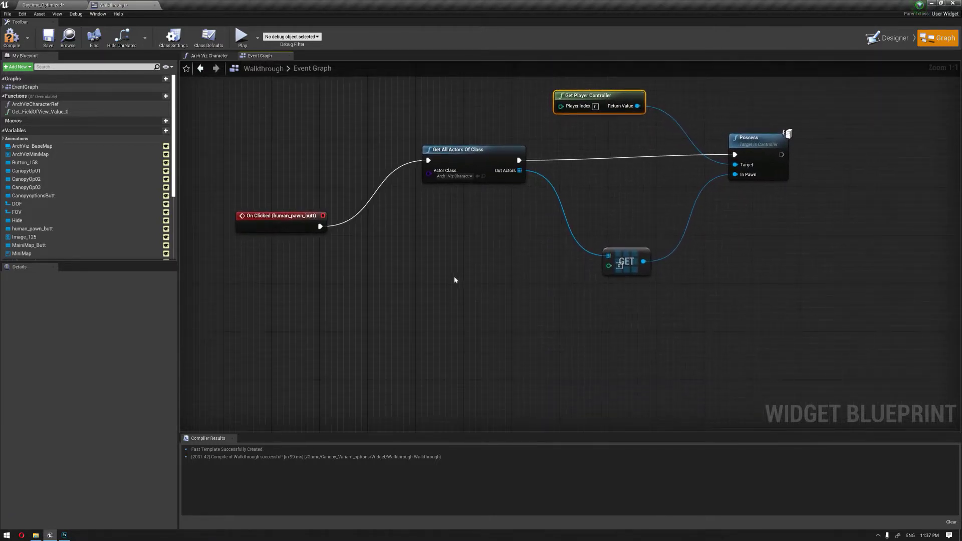
pyautogui.moveTo(455, 277); pyautogui.dragTo(466, 242, button='right')
# Add an On Clicked event for VR_pawn_butt from the widget's designer view
pyautogui.click(869, 45)
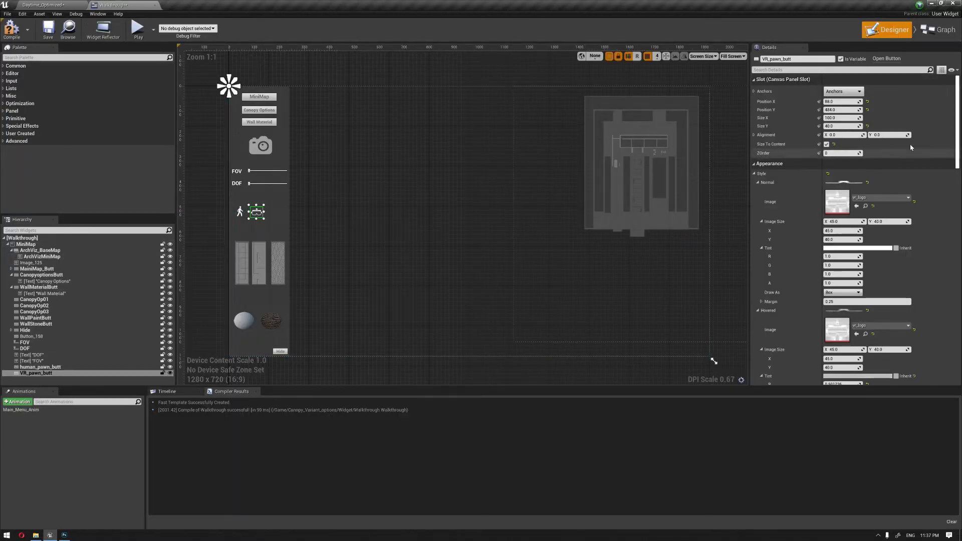
pyautogui.scroll(-1, 956, 163)
pyautogui.moveTo(958, 164); pyautogui.dragTo(941, 350)
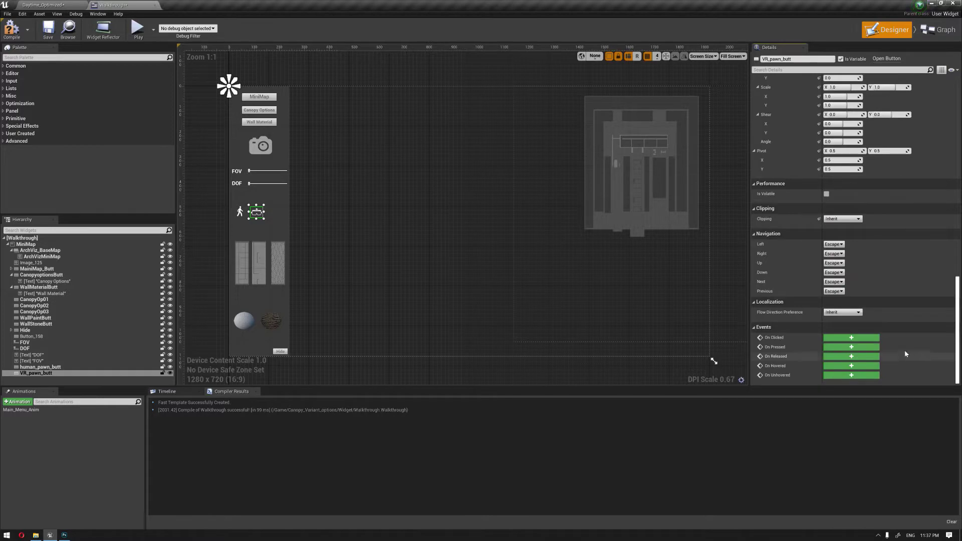
pyautogui.click(856, 338)
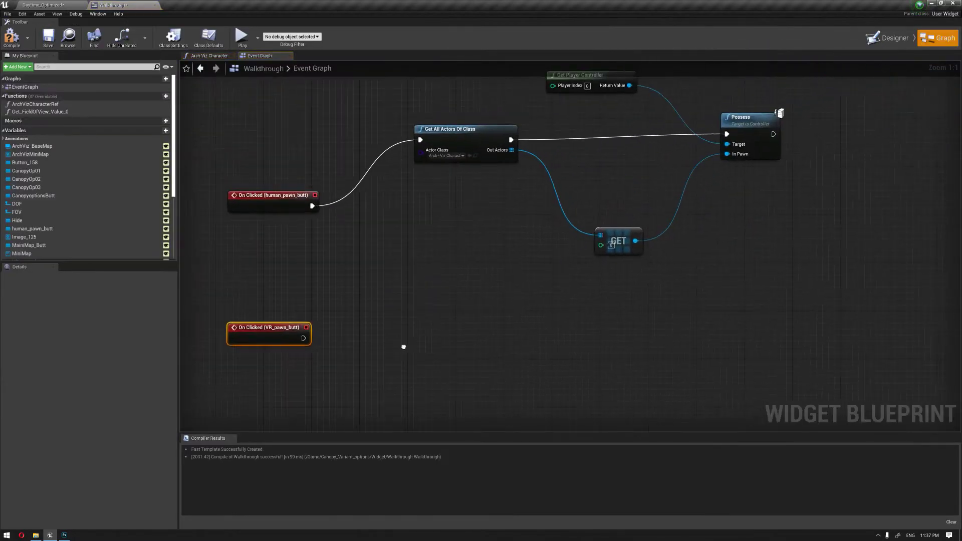
# Add a Get All Actors Of Class node connected to the VR_pawn_butt On Clicked event
pyautogui.moveTo(315, 348); pyautogui.dragTo(491, 352)
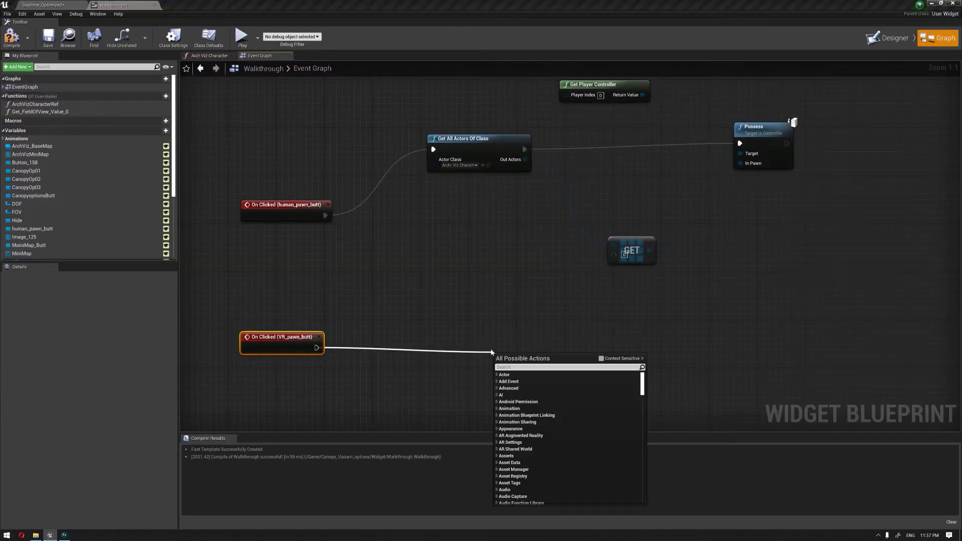
pyautogui.write('get all ac')
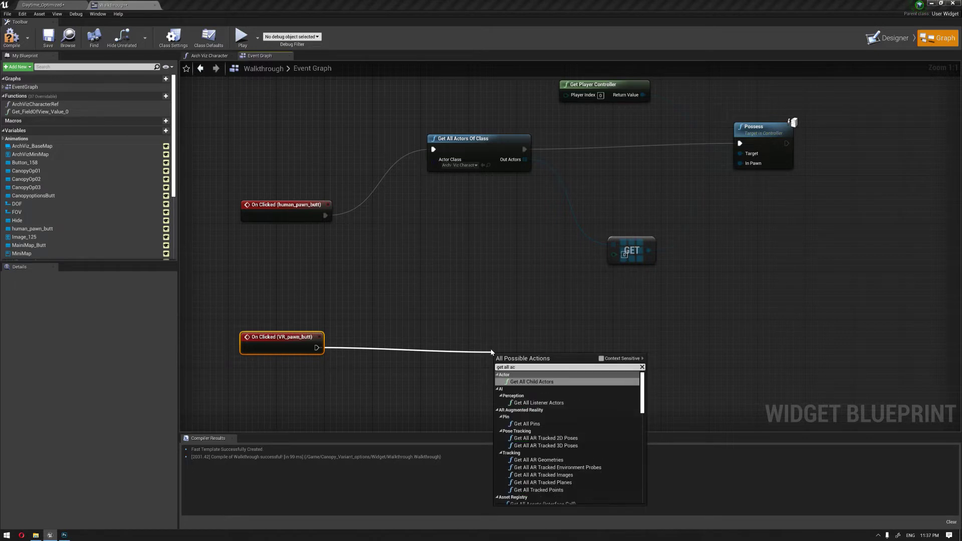
pyautogui.write('r')
pyautogui.press('BackSpace')
pyautogui.press('BackSpace')
pyautogui.write('tors')
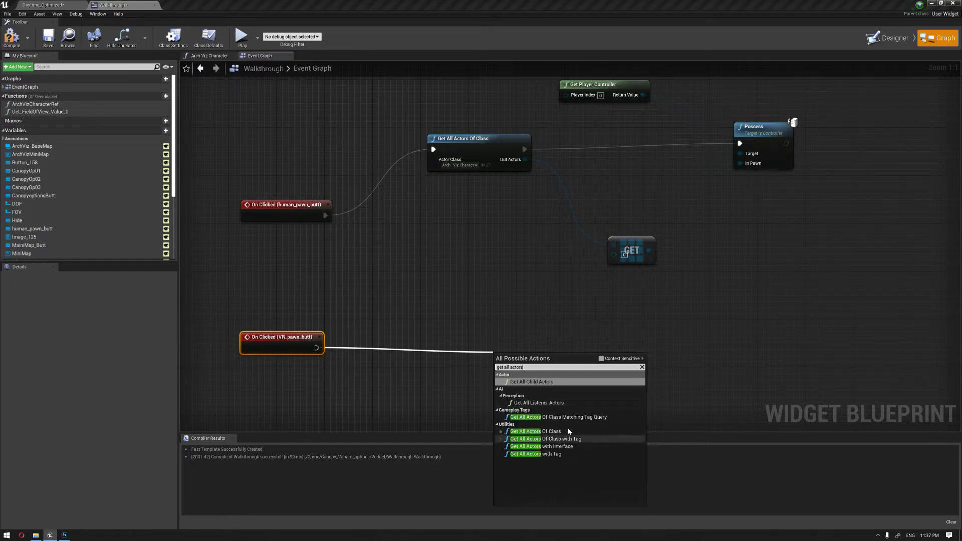
pyautogui.click(566, 430)
# Check the VR_Pawn actor in the level, and set the new Get All Actors Of Class node's actor class to VR_Pawn
pyautogui.click(41, 5)
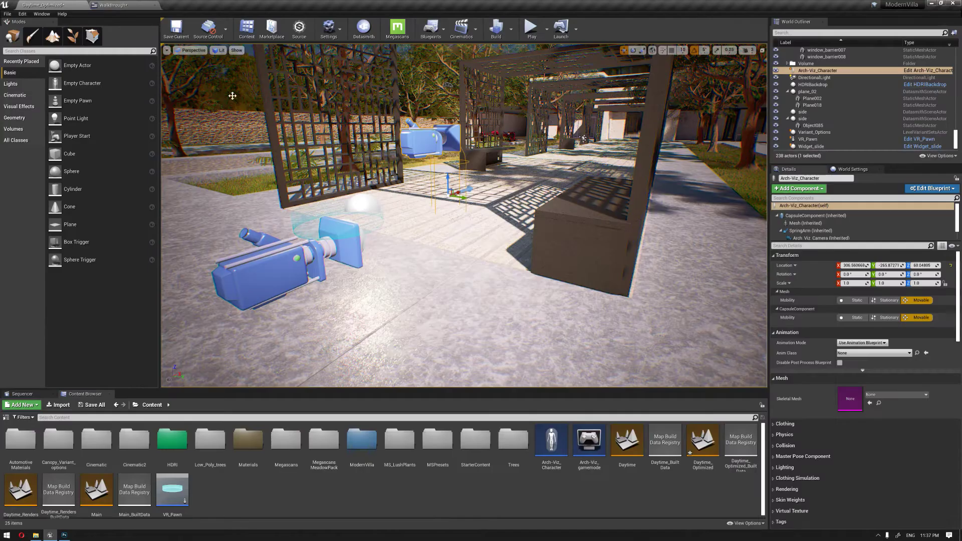
pyautogui.click(290, 247)
pyautogui.scroll(-3, 290, 247)
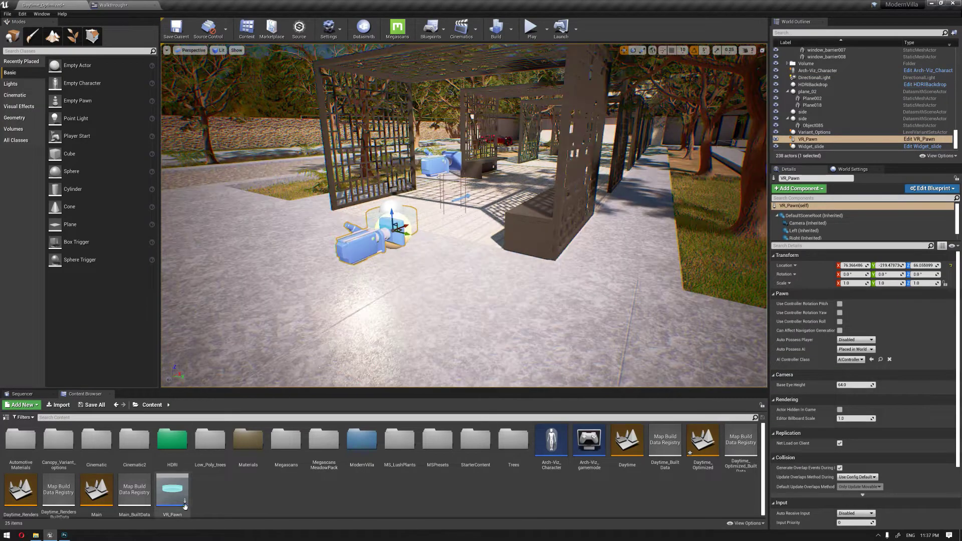
pyautogui.scroll(-1, 190, 513)
pyautogui.click(138, 5)
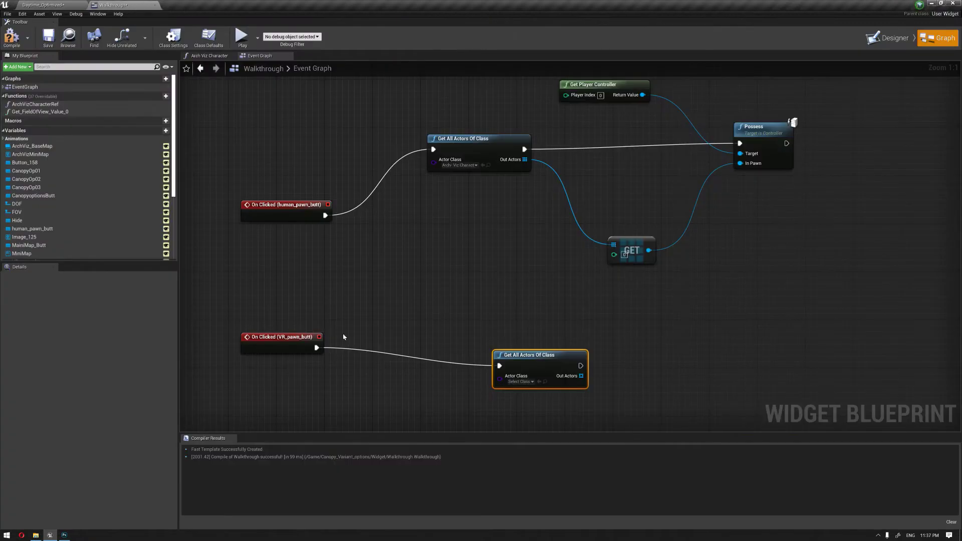
pyautogui.click(516, 382)
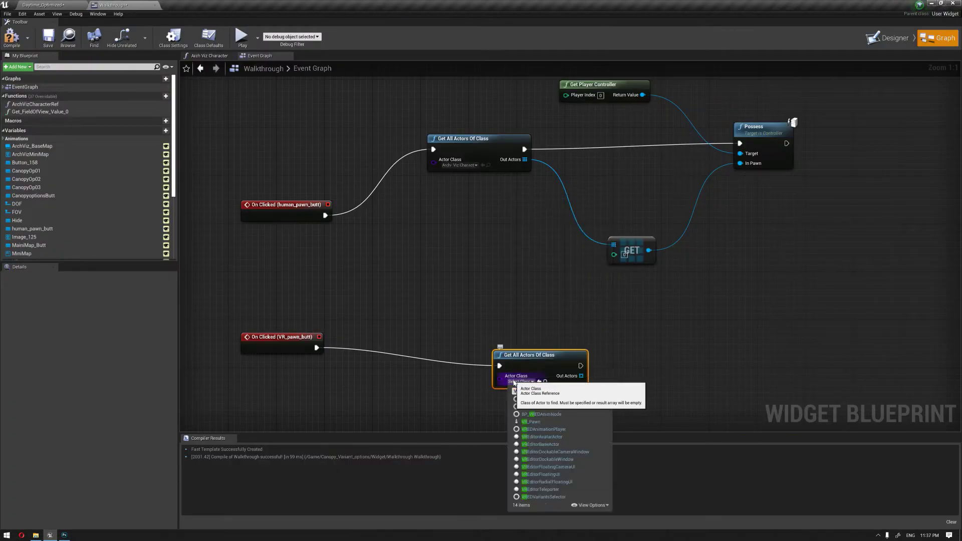
pyautogui.click(551, 422)
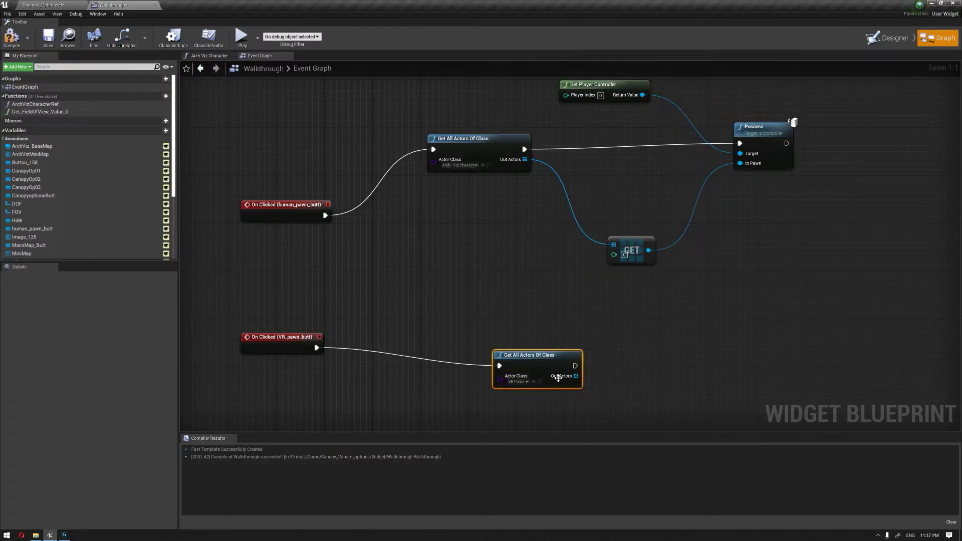
# Align the VR Get All Actors Of Class node with its event and add a Get (a copy) node from its Out Actors array
pyautogui.moveTo(558, 378); pyautogui.dragTo(590, 383)
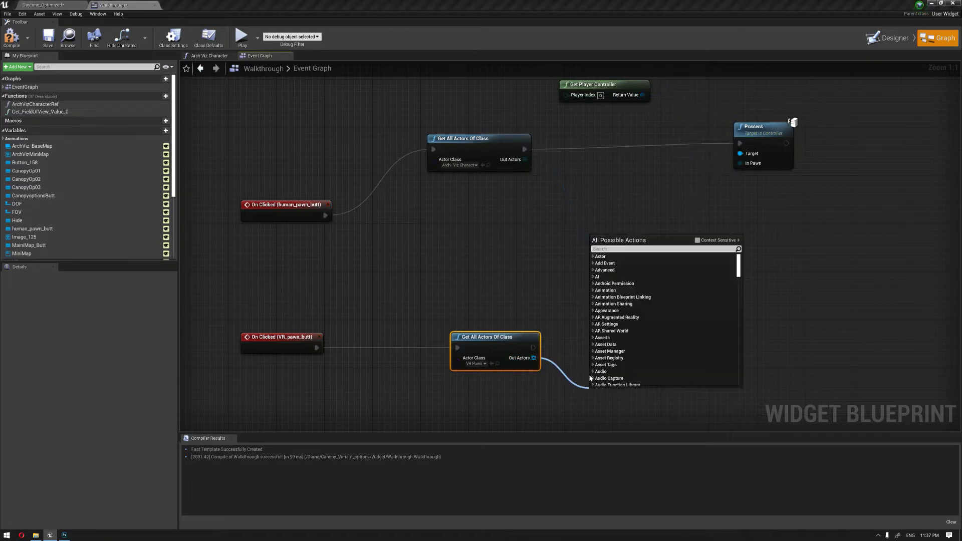
pyautogui.write('get aco')
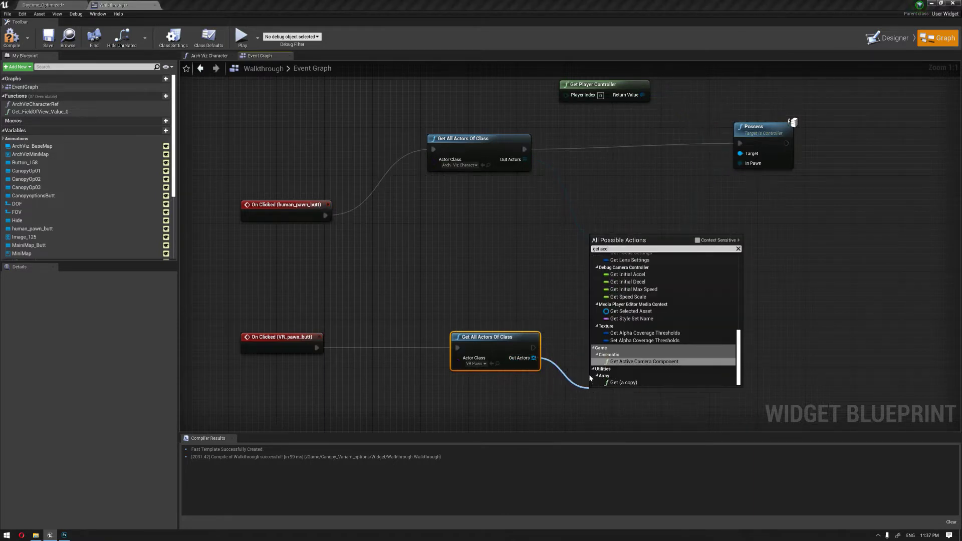
pyautogui.click(623, 382)
# Add a Possess node that takes the VR pawn's GET output as In Pawn
pyautogui.moveTo(630, 401); pyautogui.dragTo(561, 320, button='right')
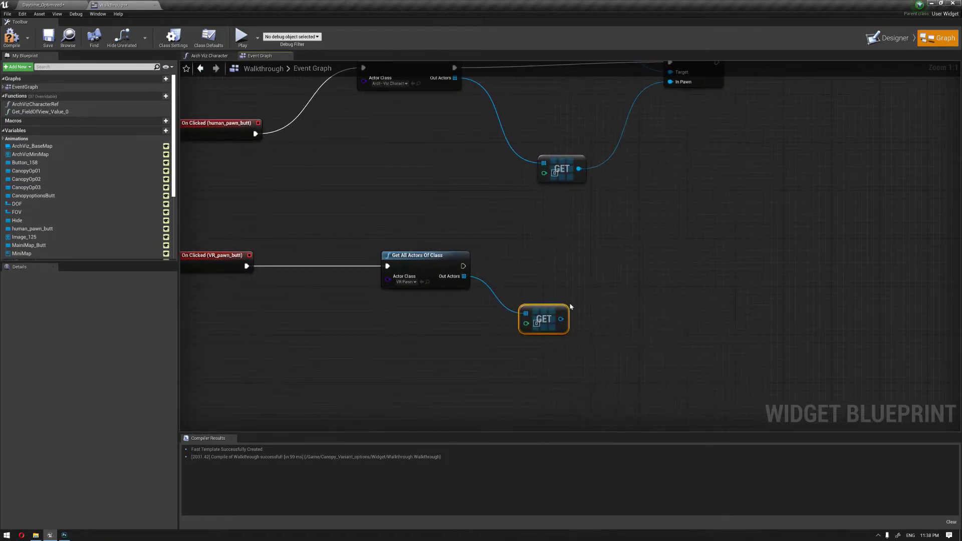
pyautogui.moveTo(560, 320); pyautogui.dragTo(631, 267)
pyautogui.write('pos')
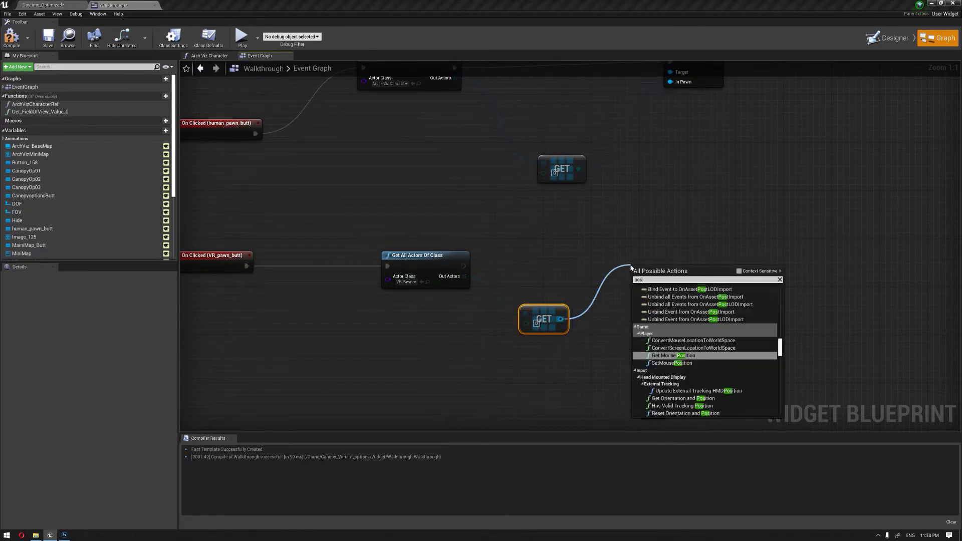
pyautogui.write('ses')
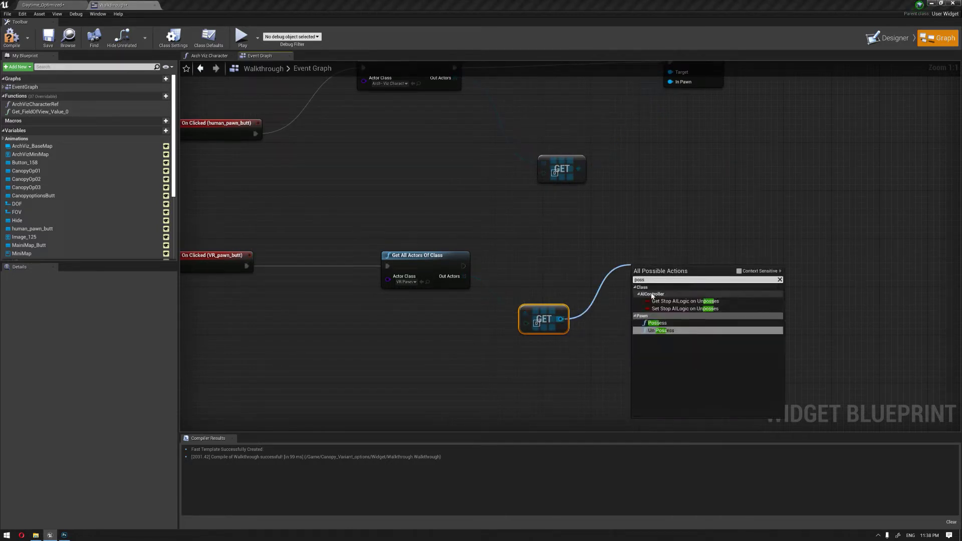
pyautogui.click(664, 323)
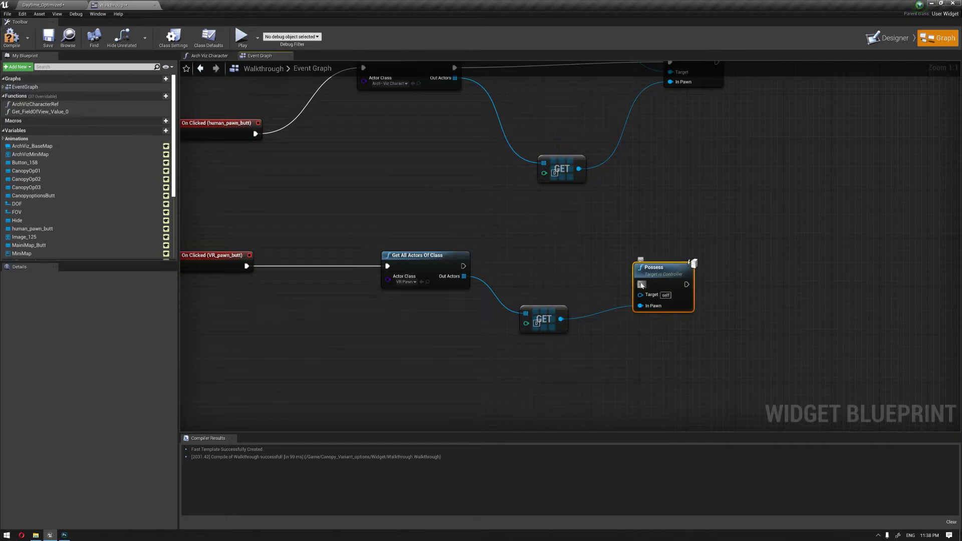
# Connect the VR Get All Actors Of Class execution to Possess and feed the Possess target from a new Get Player Controller node
pyautogui.moveTo(641, 285); pyautogui.dragTo(559, 280)
pyautogui.write('get pl')
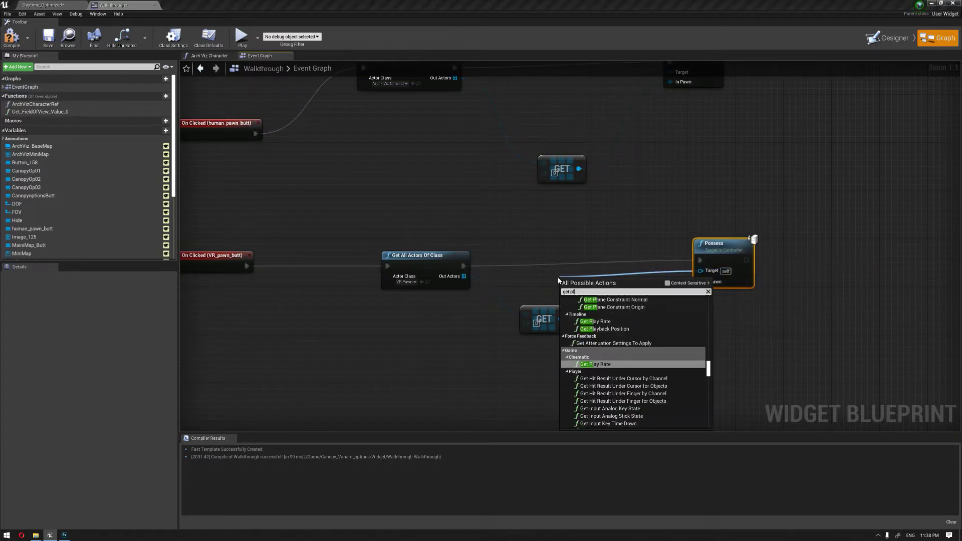
pyautogui.write('ayer')
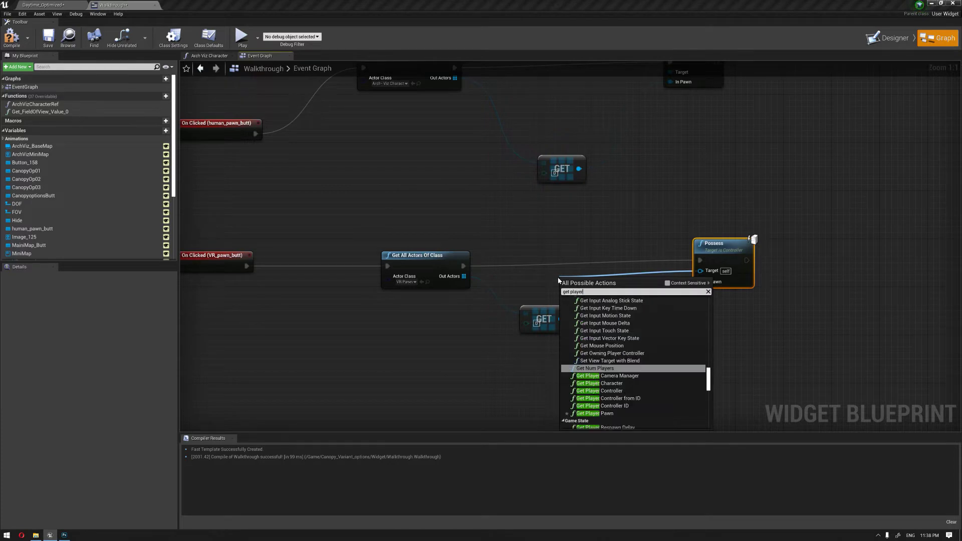
pyautogui.click(606, 391)
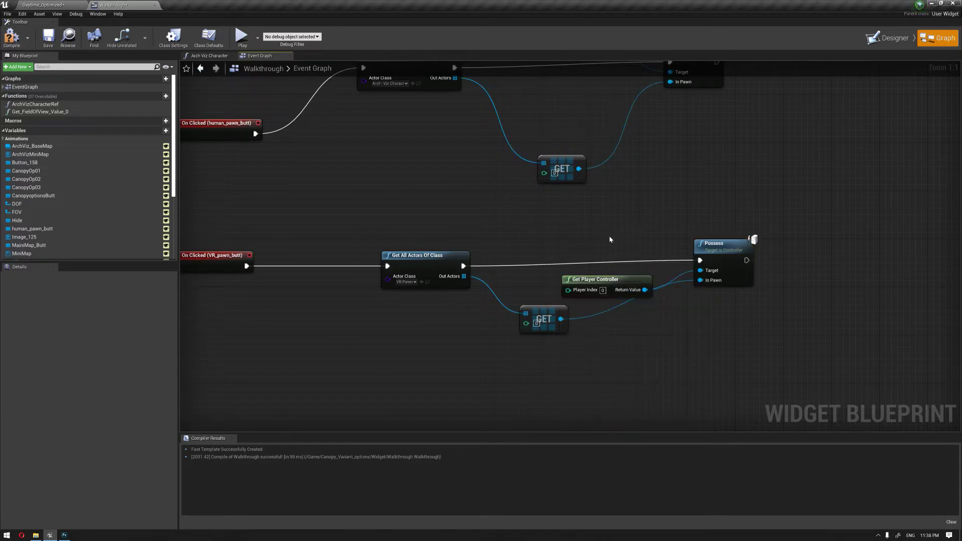
# Compile the Walkthrough widget, test the level in a standalone game preview, and close the preview
pyautogui.scroll(-3, 614, 282)
pyautogui.moveTo(517, 197); pyautogui.dragTo(511, 285, button='right')
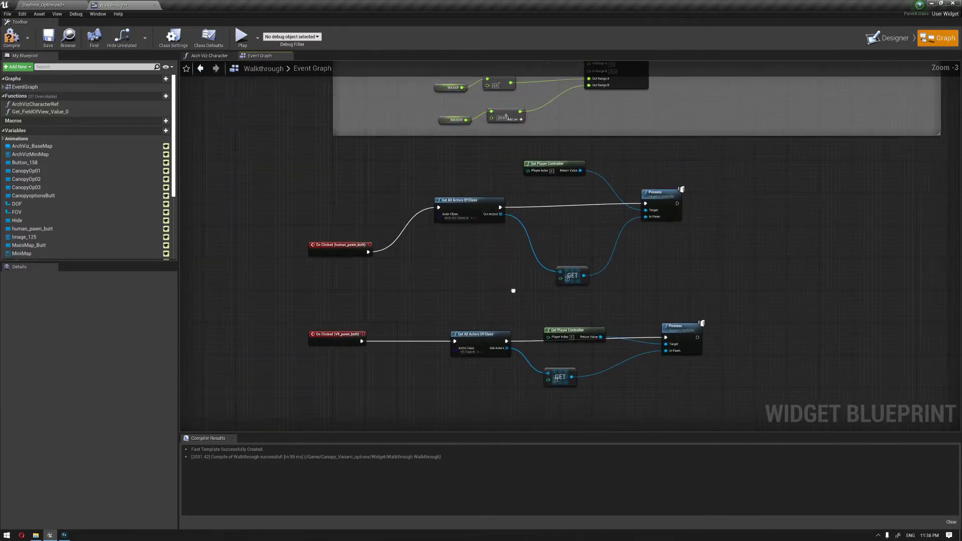
pyautogui.click(7, 38)
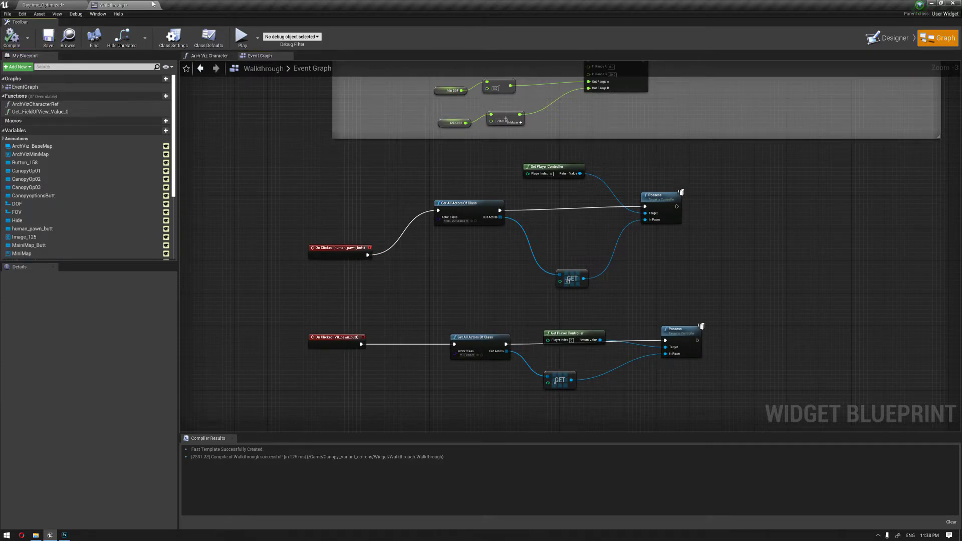
pyautogui.click(242, 39)
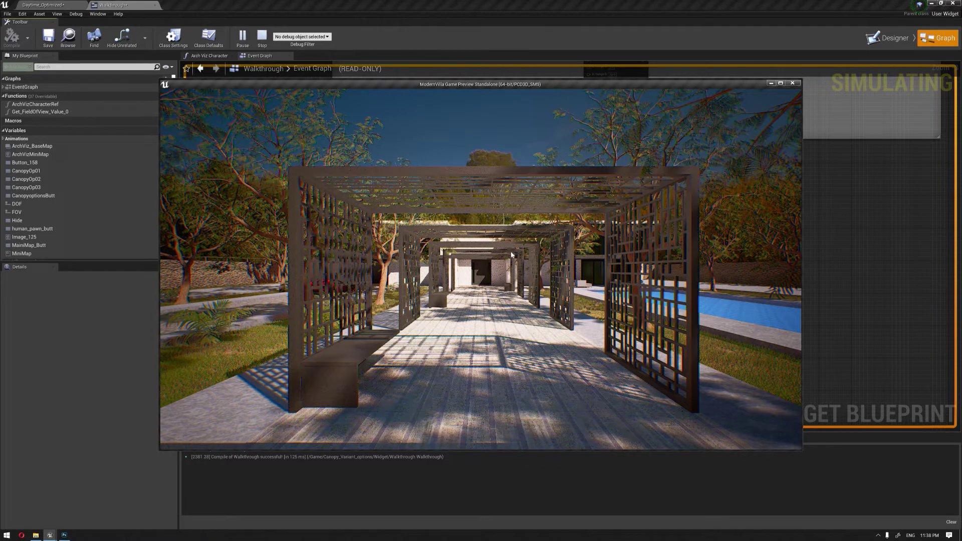
pyautogui.click(792, 83)
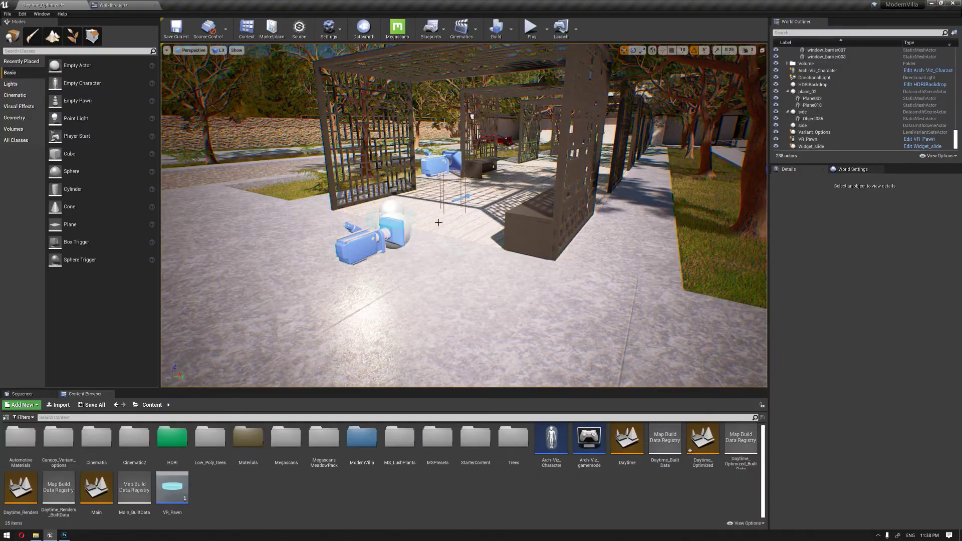
# Open the blueprint of the Widget_slide actor in the level and connect Event BeginPlay to the Create Main Menu Widget node
pyautogui.moveTo(442, 211); pyautogui.dragTo(433, 233, button='right')
pyautogui.press('w')
pyautogui.click(456, 188)
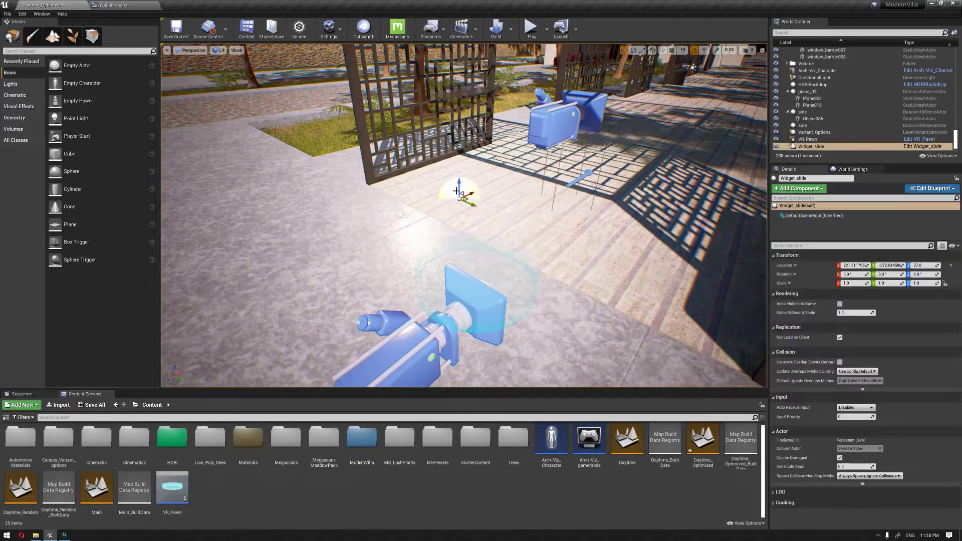
pyautogui.click(922, 146)
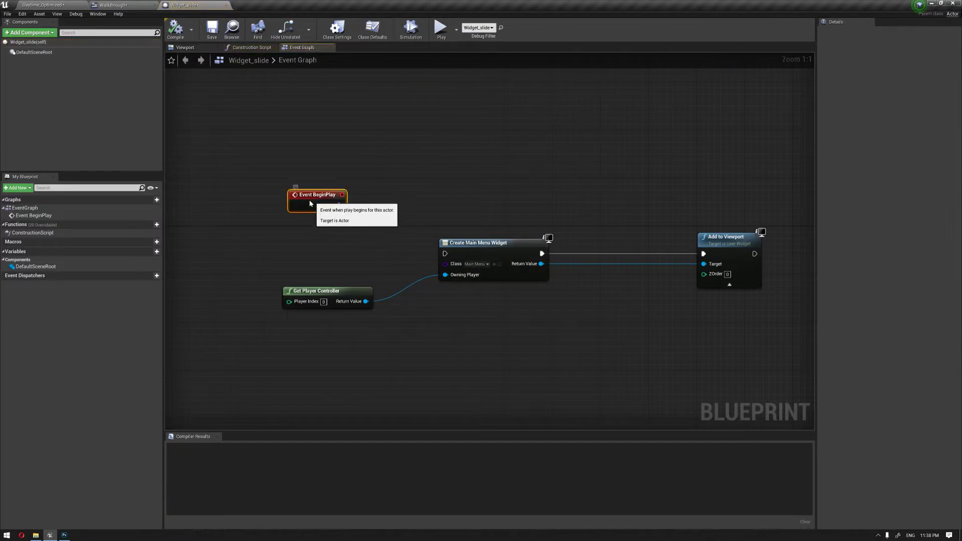
pyautogui.moveTo(308, 200); pyautogui.dragTo(445, 253)
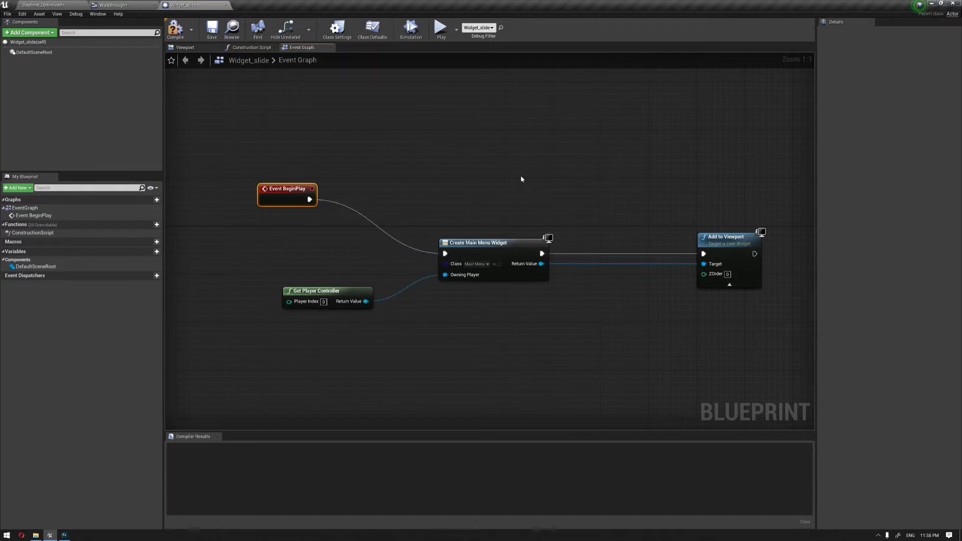
# Compile the Widget_slide blueprint, run the standalone game preview, switch to the VR pawn from the walkthrough menu, and close the preview
pyautogui.click(175, 28)
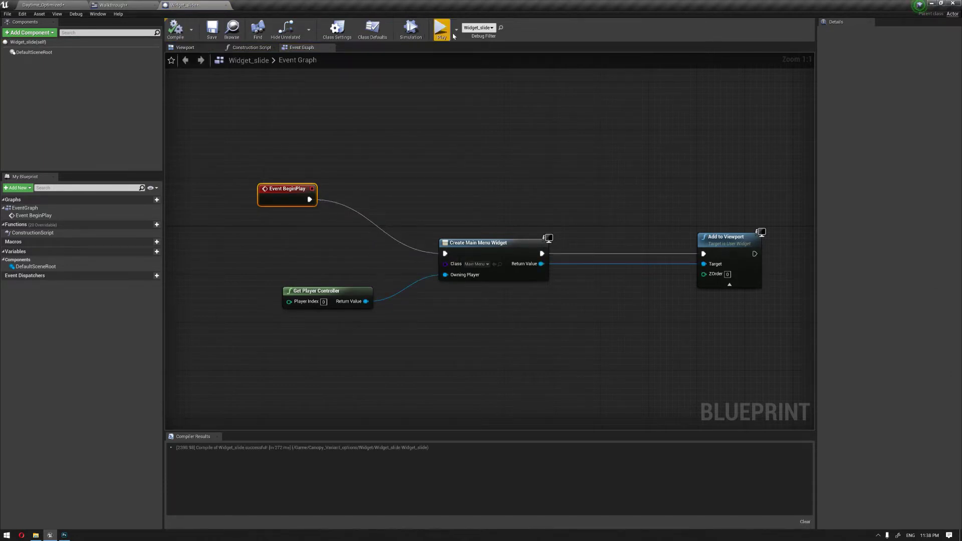
pyautogui.click(442, 31)
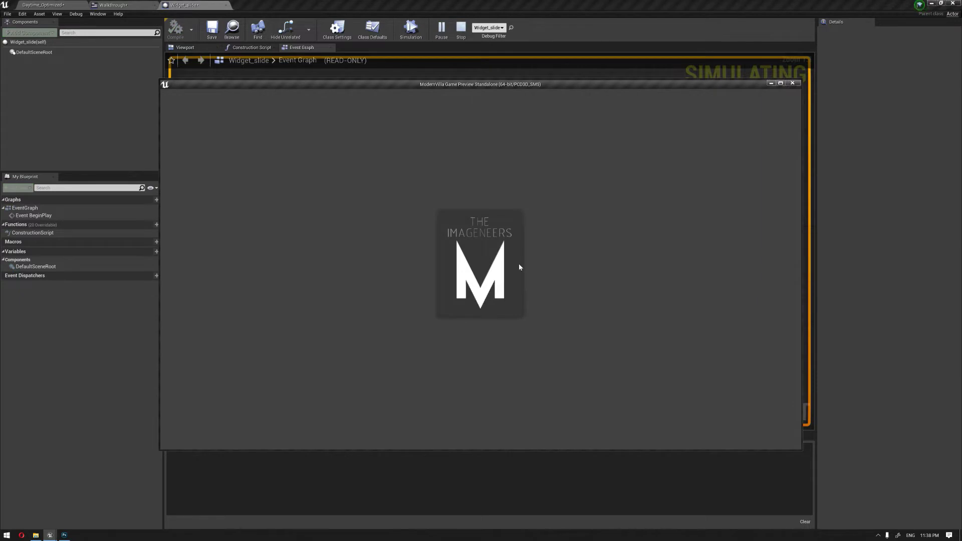
pyautogui.click(445, 140)
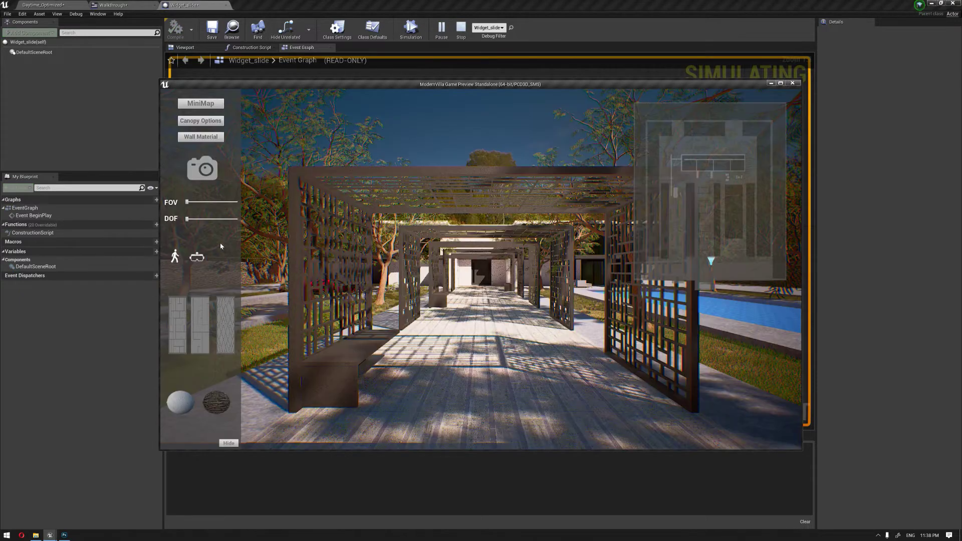
pyautogui.click(196, 257)
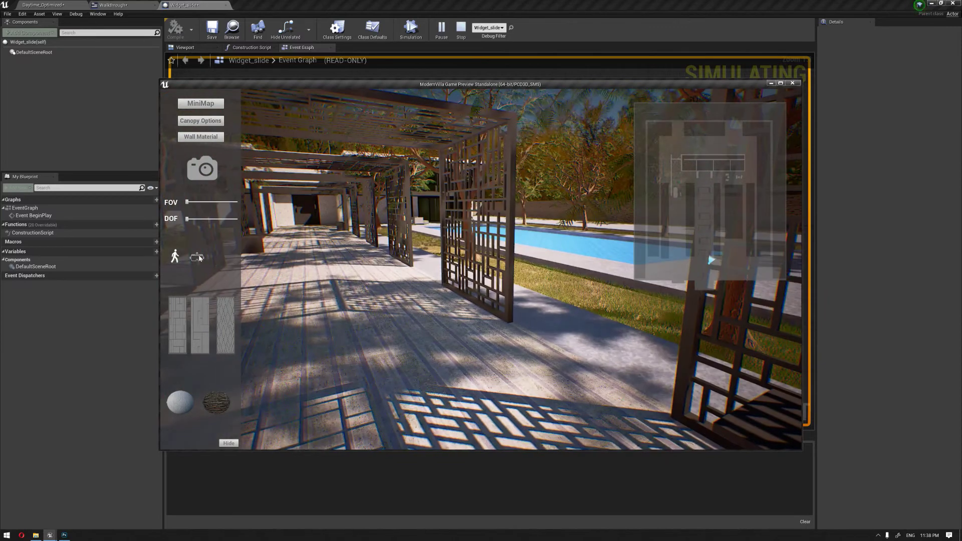
pyautogui.click(199, 257)
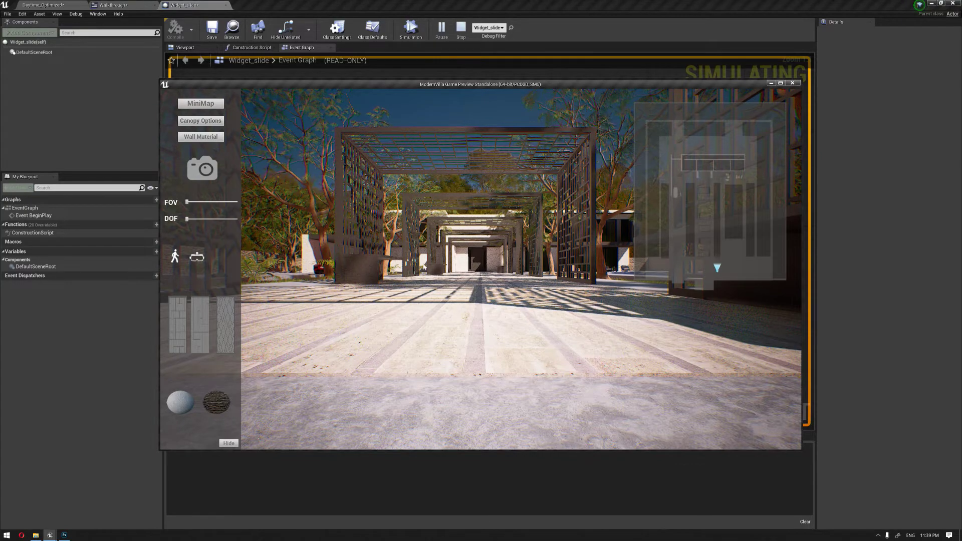
pyautogui.press('Escape')
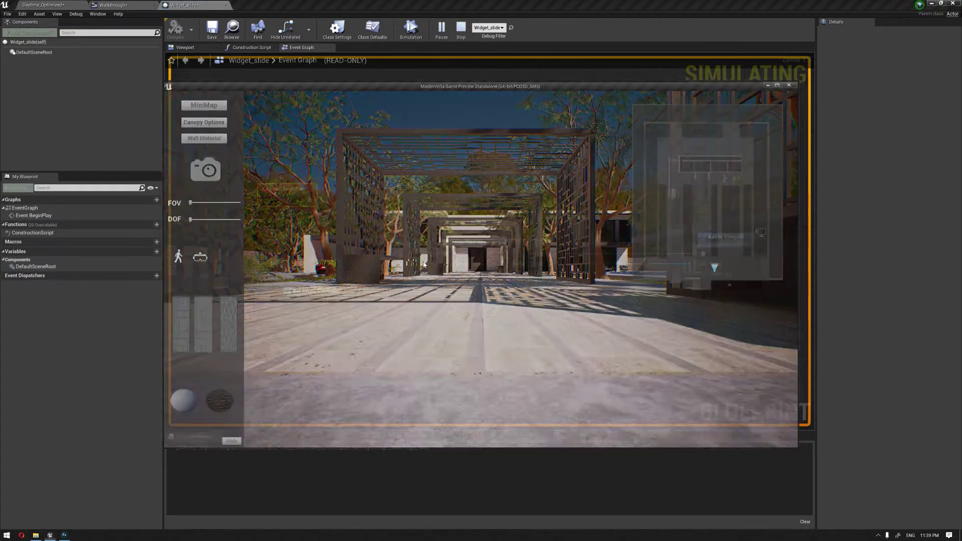
pyautogui.click(588, 40)
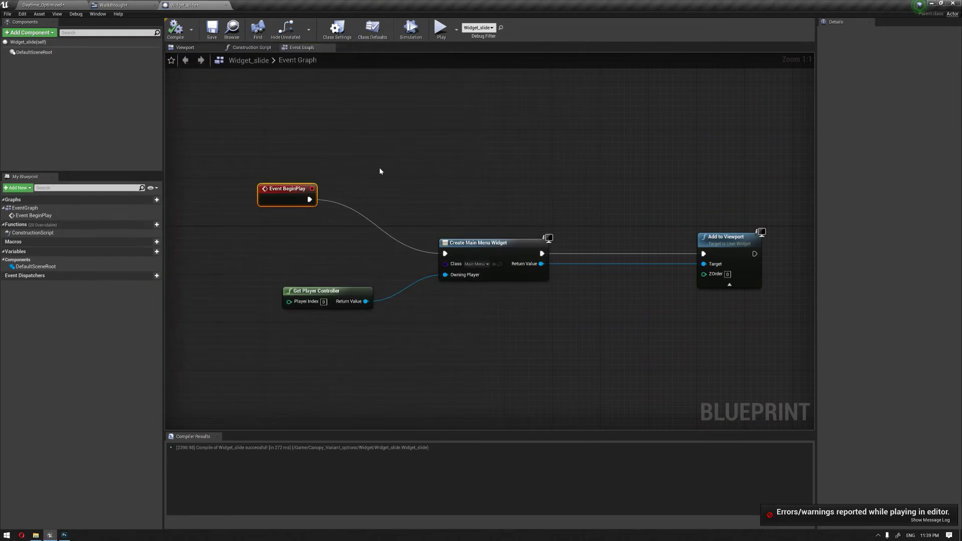
# In the Walkthrough widget's event graph, add an Enable HMD node executed after the VR pawn's Possess node
pyautogui.click(112, 4)
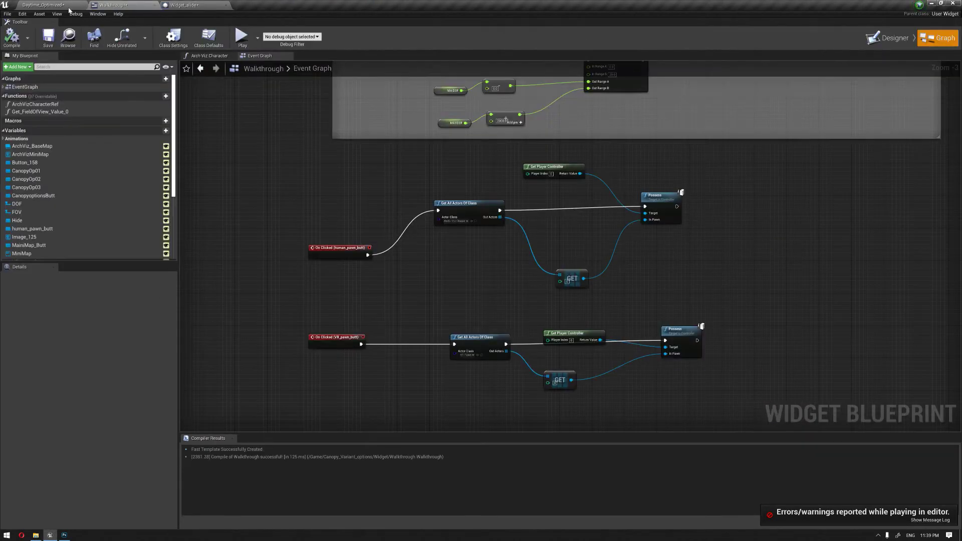
pyautogui.click(48, 5)
pyautogui.click(120, 7)
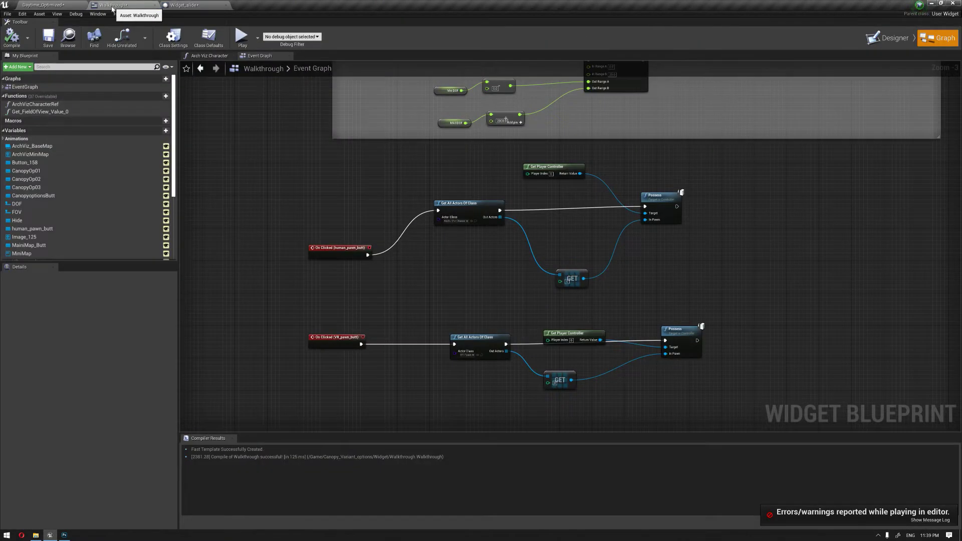
pyautogui.click(54, 6)
pyautogui.moveTo(436, 294)
pyautogui.mouseDown(button='right')
pyautogui.moveTo(426, 241)
pyautogui.moveTo(443, 350)
pyautogui.moveTo(441, 296)
pyautogui.moveTo(437, 305)
pyautogui.mouseUp(button='right')
pyautogui.press('s')
pyautogui.press('w')
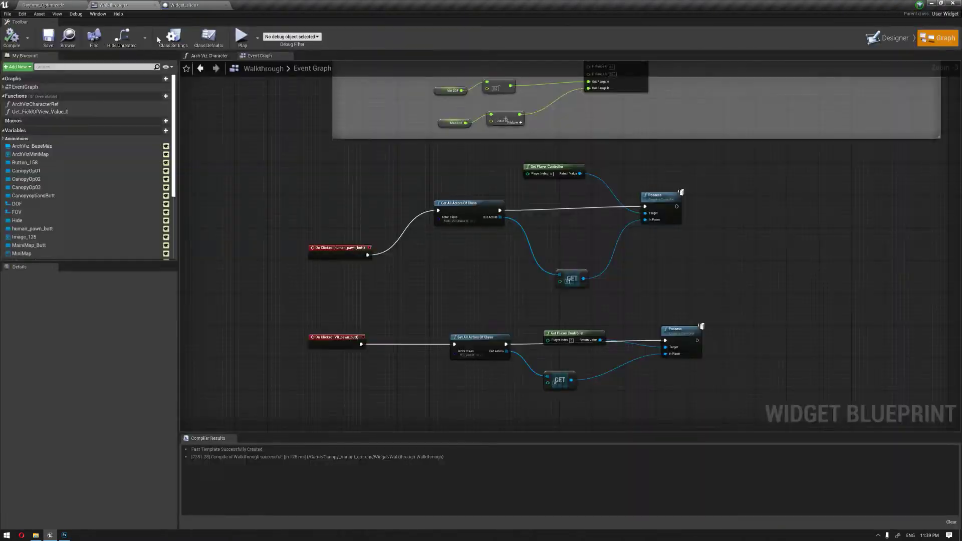
pyautogui.scroll(-1, 718, 301)
pyautogui.scroll(3, 718, 301)
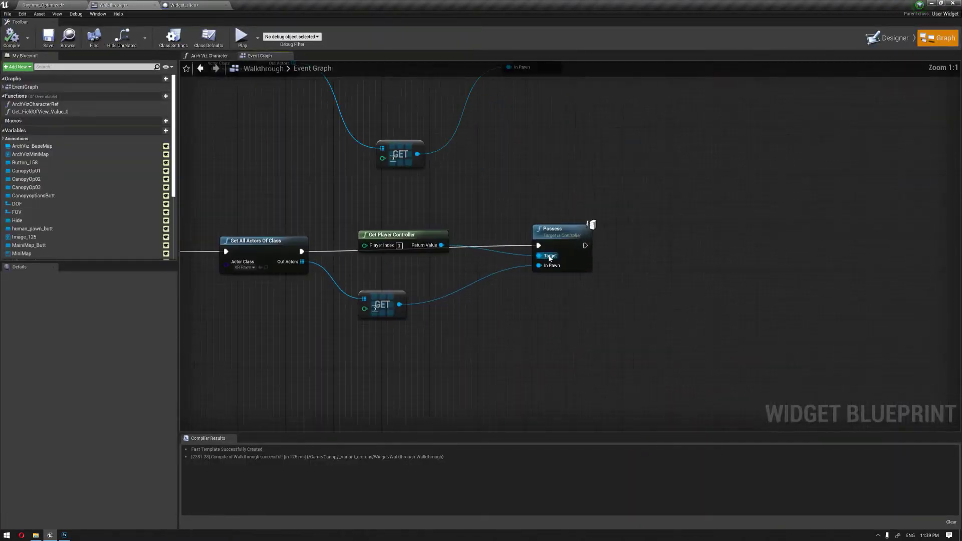
pyautogui.moveTo(425, 268); pyautogui.dragTo(538, 282)
pyautogui.write('enab')
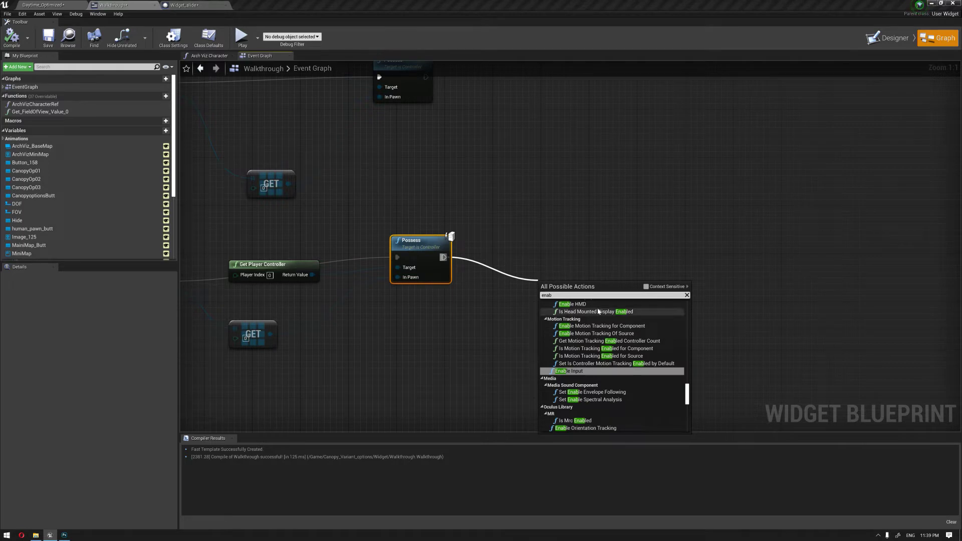
pyautogui.click(566, 304)
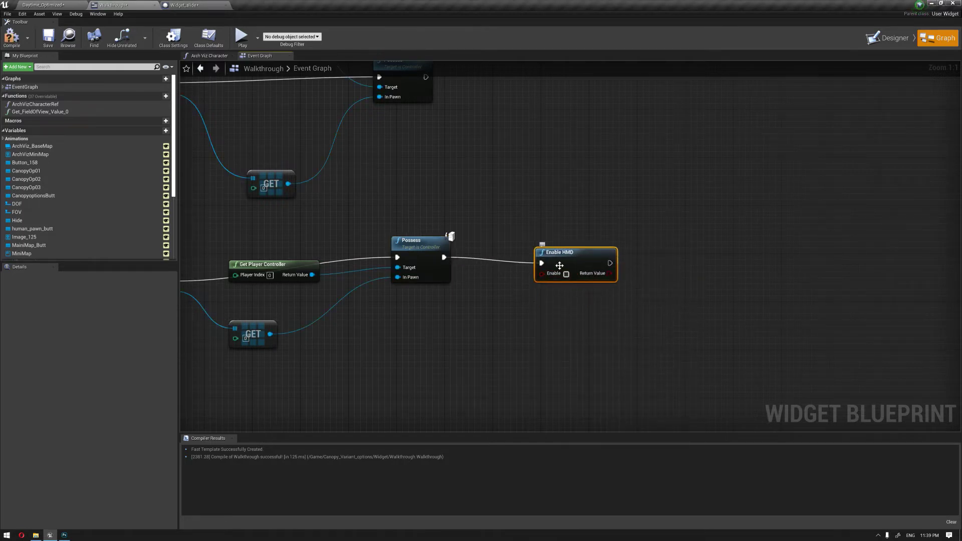
# Turn on the Enable option of the Enable HMD node, align it beside Possess, and compile the widget
pyautogui.moveTo(560, 268); pyautogui.dragTo(561, 257)
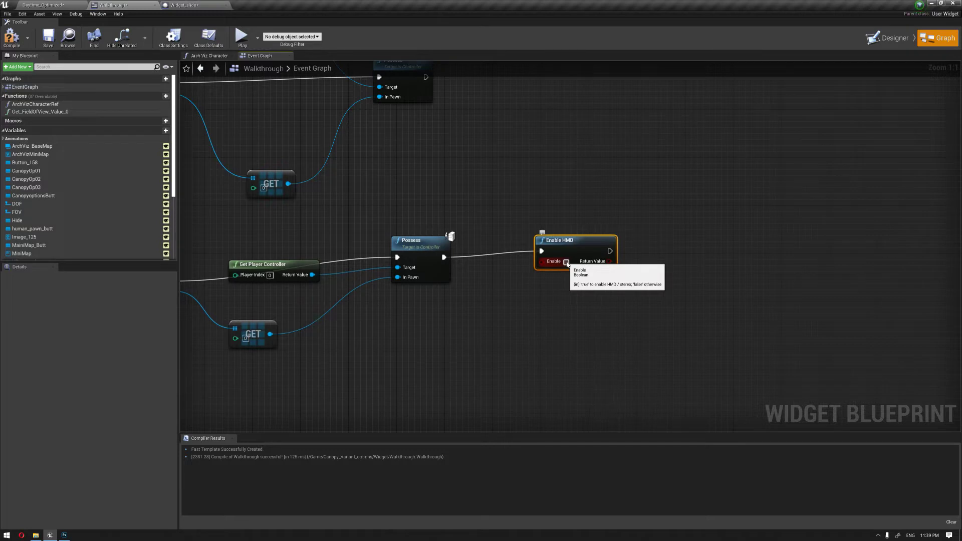
pyautogui.click(566, 262)
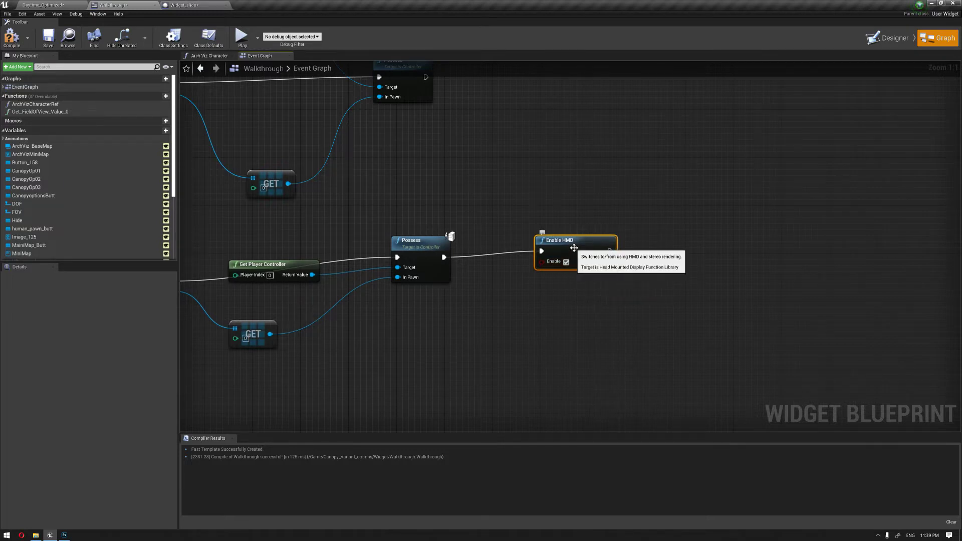
pyautogui.moveTo(573, 248); pyautogui.dragTo(585, 260)
pyautogui.click(19, 45)
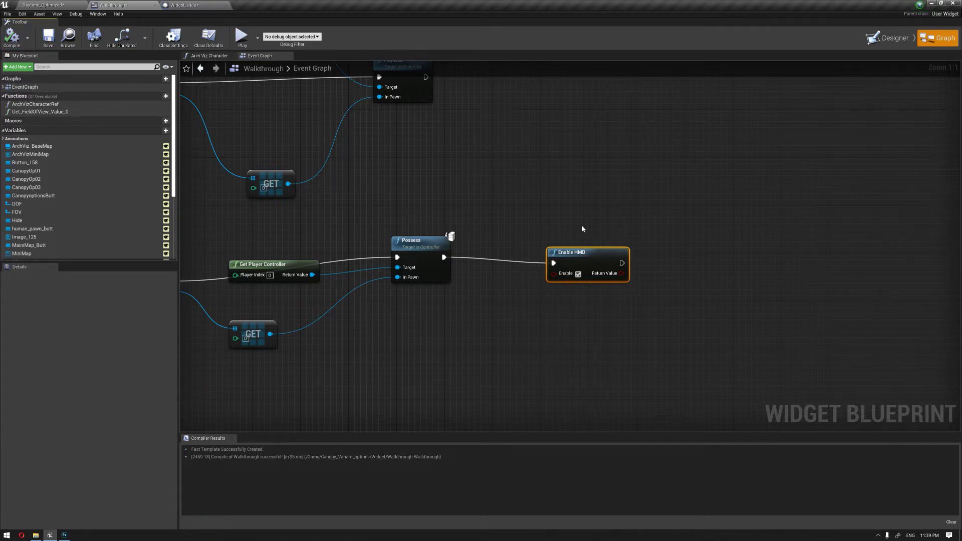
# Add a Remove All Widgets node executed after the Enable HMD node
pyautogui.moveTo(582, 228); pyautogui.dragTo(442, 212, button='right')
pyautogui.moveTo(504, 260); pyautogui.dragTo(551, 276, button='right')
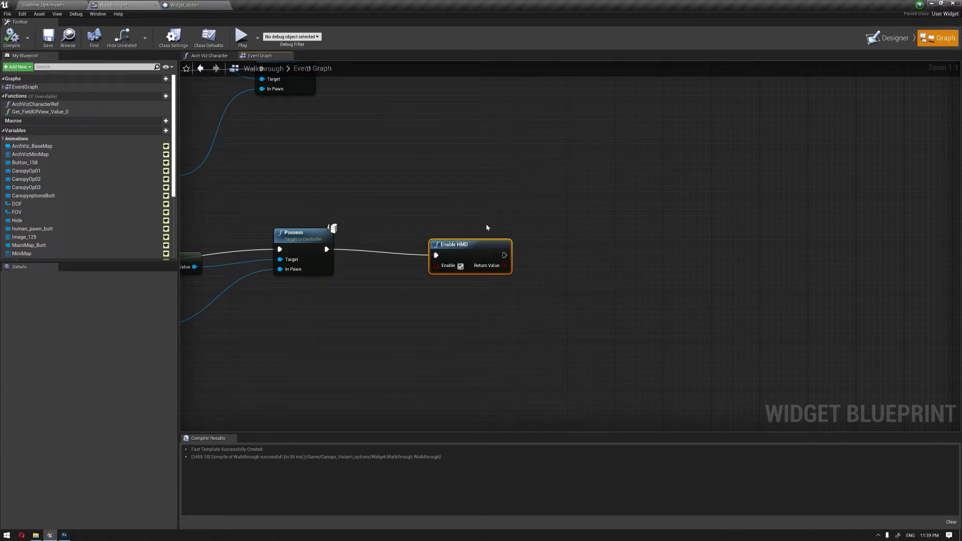
pyautogui.moveTo(503, 255); pyautogui.dragTo(600, 271)
pyautogui.write('remo')
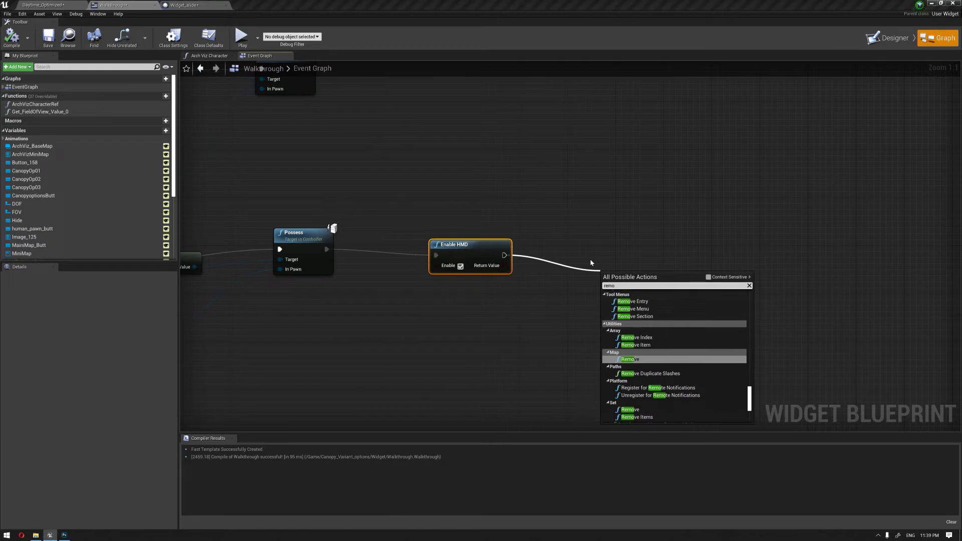
pyautogui.write('ve all')
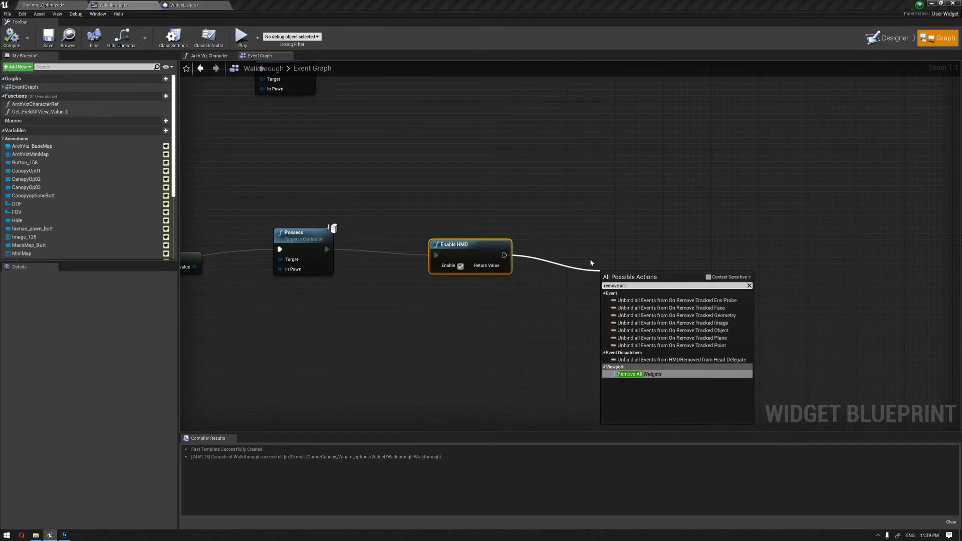
pyautogui.click(635, 374)
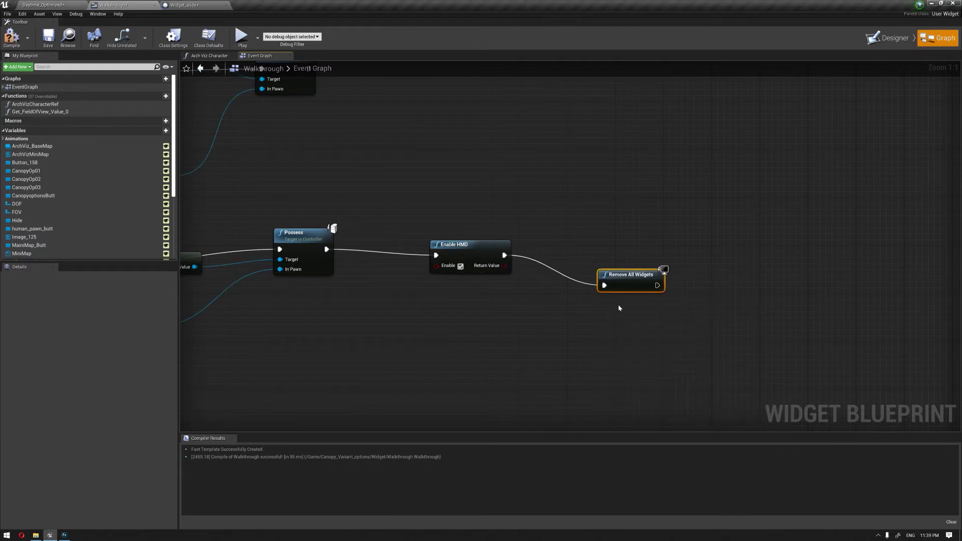
# Compile the Walkthrough widget, test the VR pawn button in a standalone game preview, and close the preview
pyautogui.click(12, 38)
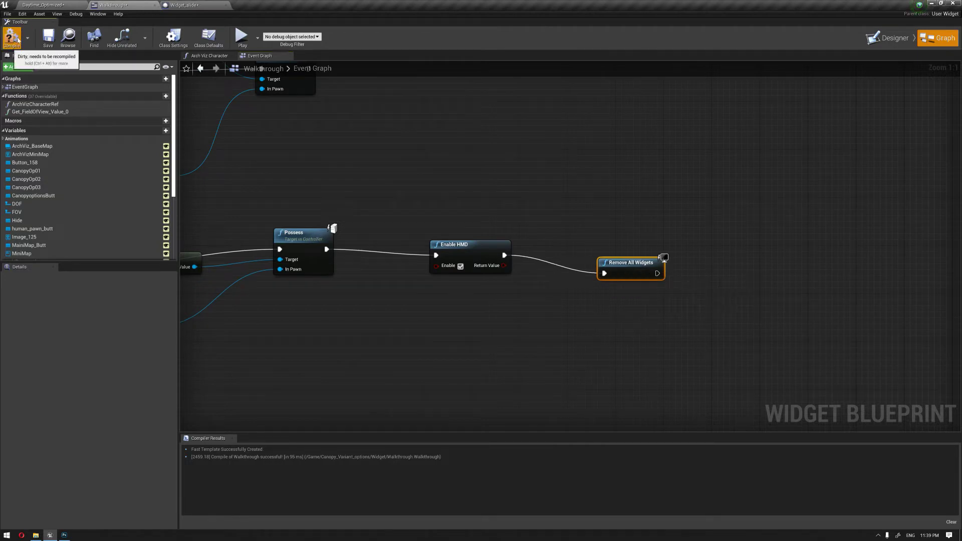
pyautogui.click(241, 36)
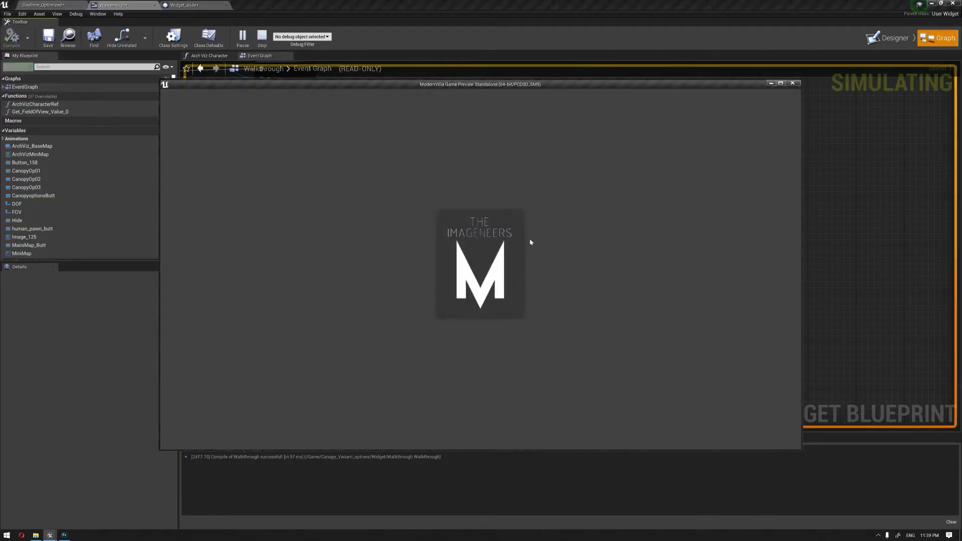
pyautogui.click(425, 138)
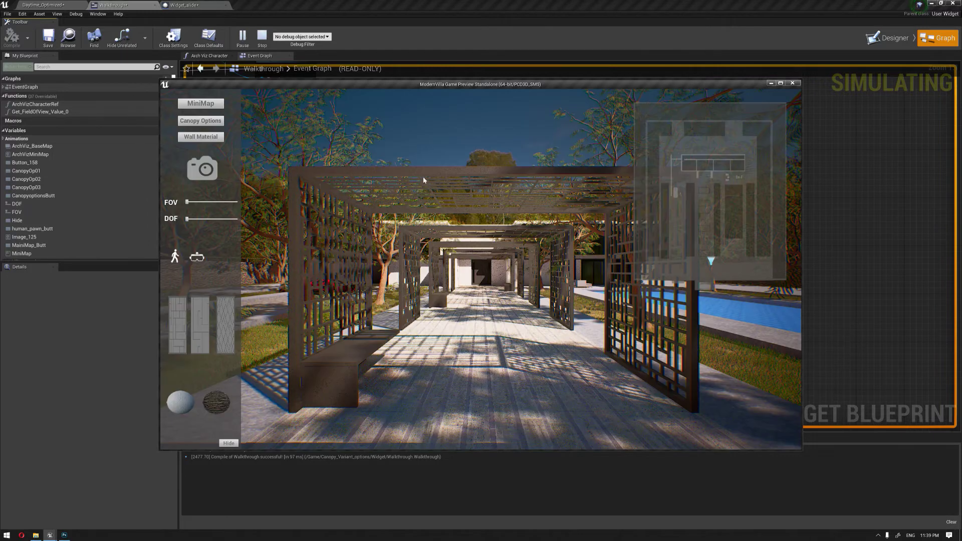
pyautogui.click(198, 258)
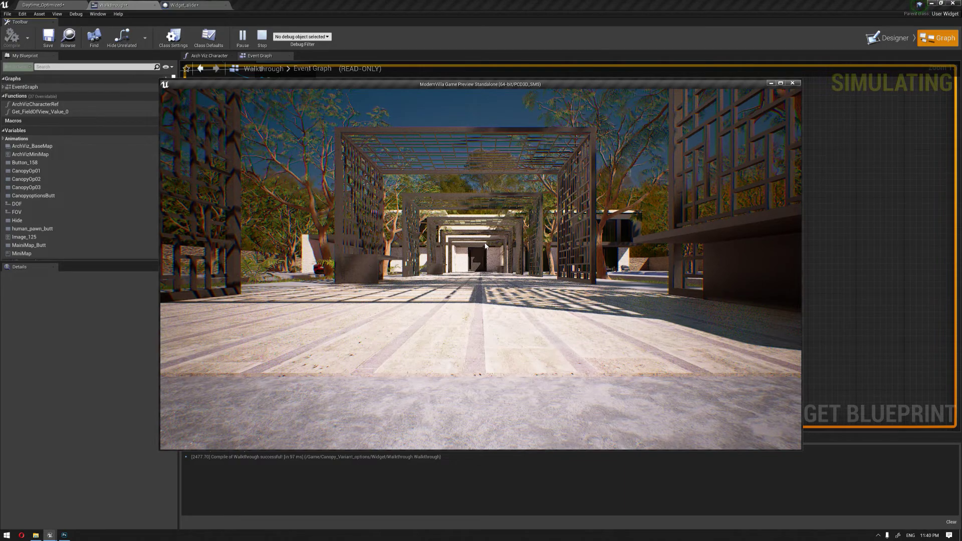
pyautogui.press('Escape')
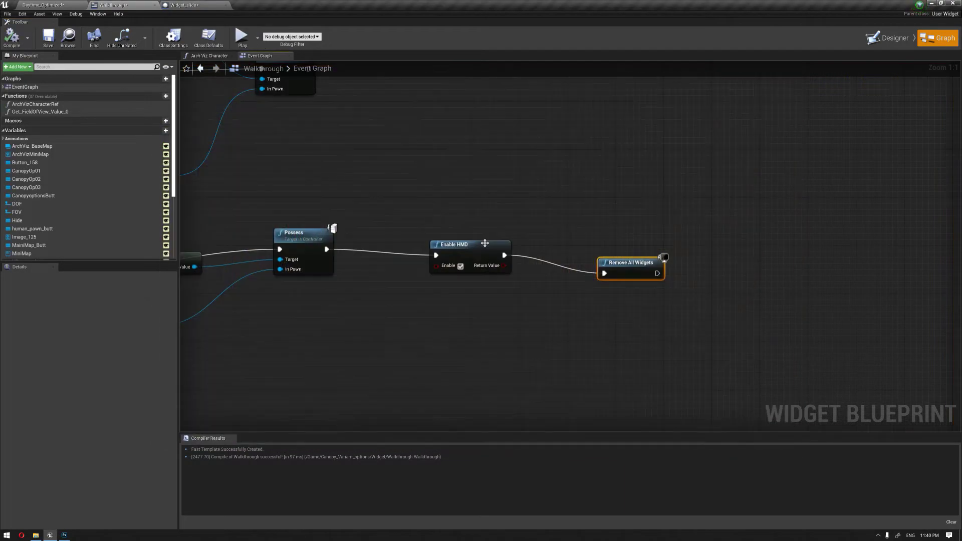
# Review the VR pawn button's node chain, the pawns placed in the level, and the button icon in the widget's designer layout
pyautogui.click(186, 5)
pyautogui.click(113, 5)
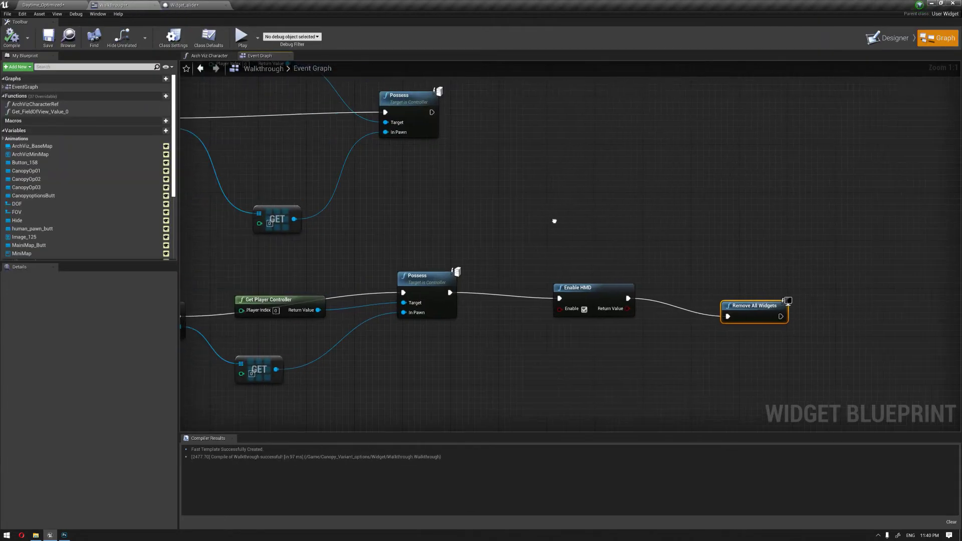
pyautogui.click(41, 5)
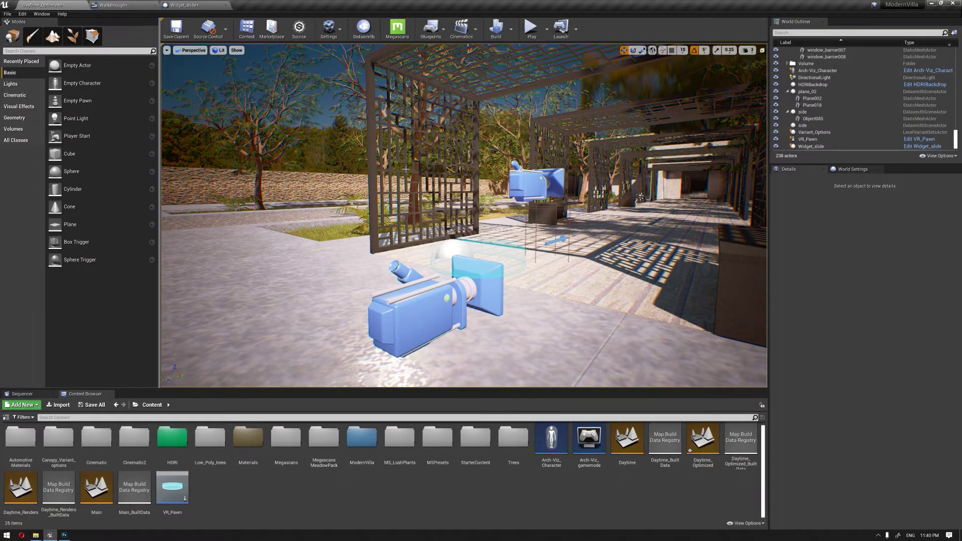
pyautogui.moveTo(570, 144)
pyautogui.mouseDown(button='right')
pyautogui.moveTo(543, 106)
pyautogui.moveTo(567, 149)
pyautogui.moveTo(570, 142)
pyautogui.mouseUp(button='right')
pyautogui.moveTo(463, 216); pyautogui.dragTo(451, 211, button='right')
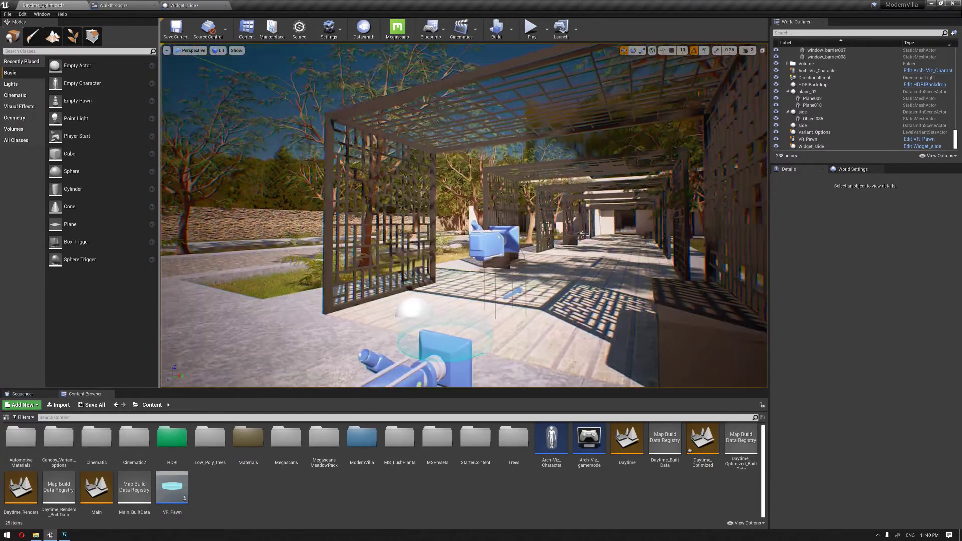
pyautogui.click(145, 6)
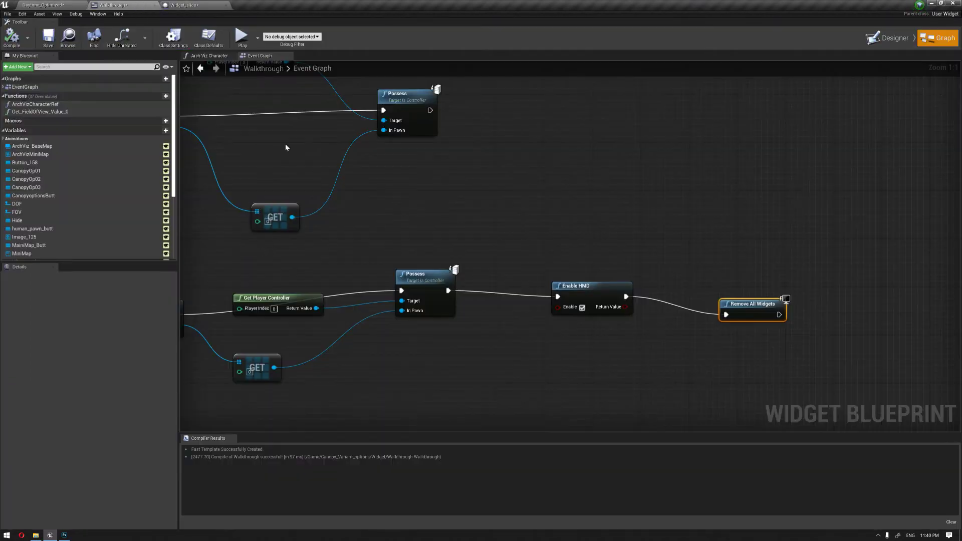
pyautogui.click(888, 38)
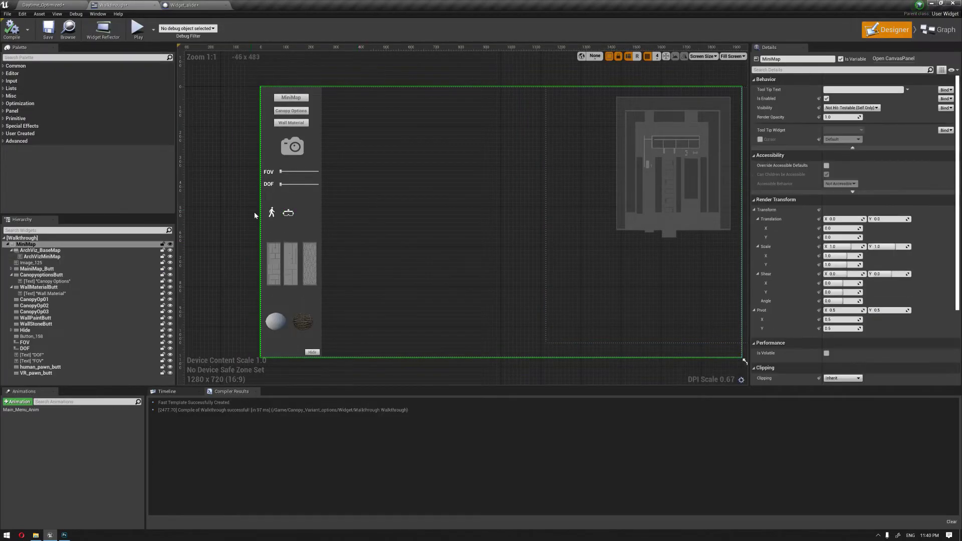
pyautogui.scroll(3, 254, 212)
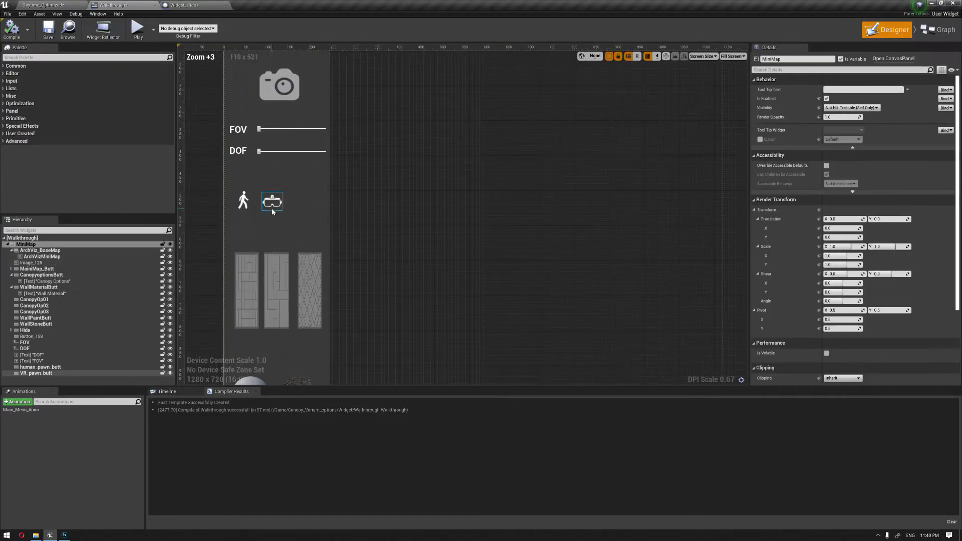
pyautogui.click(50, 5)
pyautogui.moveTo(357, 204); pyautogui.dragTo(387, 236, button='right')
pyautogui.moveTo(276, 220); pyautogui.dragTo(268, 220, button='right')
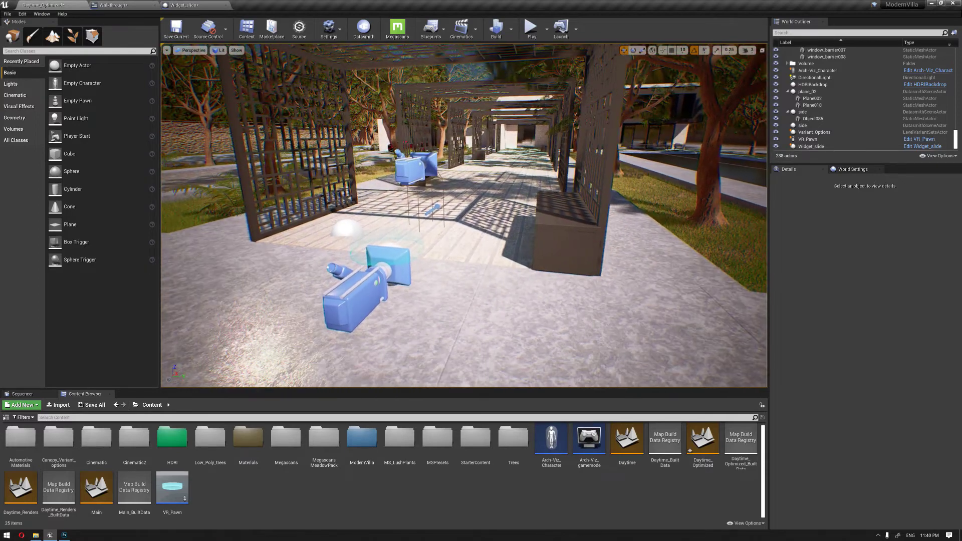
pyautogui.moveTo(464, 216); pyautogui.dragTo(462, 193, button='right')
pyautogui.moveTo(266, 225); pyautogui.dragTo(267, 224, button='right')
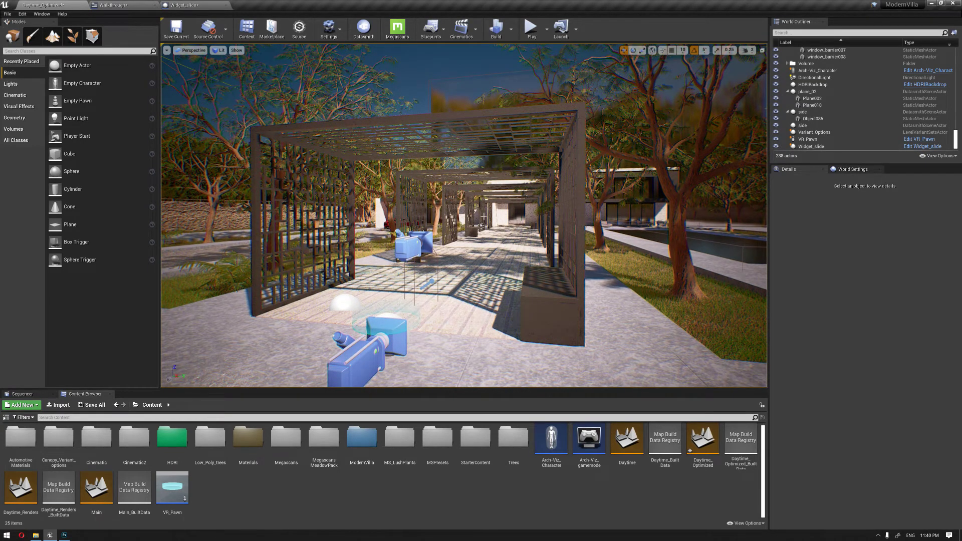
pyautogui.moveTo(268, 223); pyautogui.dragTo(273, 223, button='right')
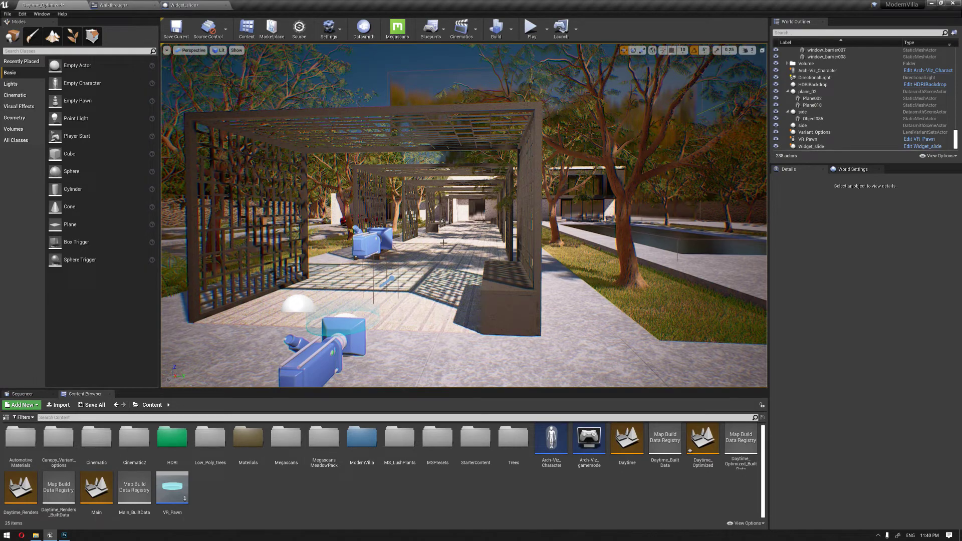
pyautogui.press('d')
pyautogui.moveTo(504, 242); pyautogui.dragTo(489, 243, button='right')
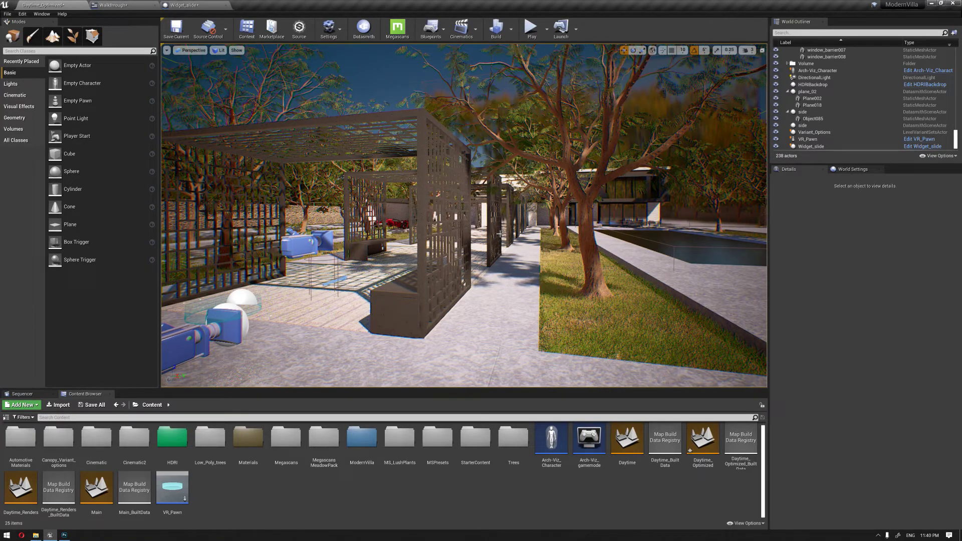
# Select the VR pawn placed in front of the canopy in the level
pyautogui.press('d')
pyautogui.moveTo(511, 233); pyautogui.dragTo(476, 225, button='right')
pyautogui.moveTo(274, 223); pyautogui.dragTo(272, 224, button='right')
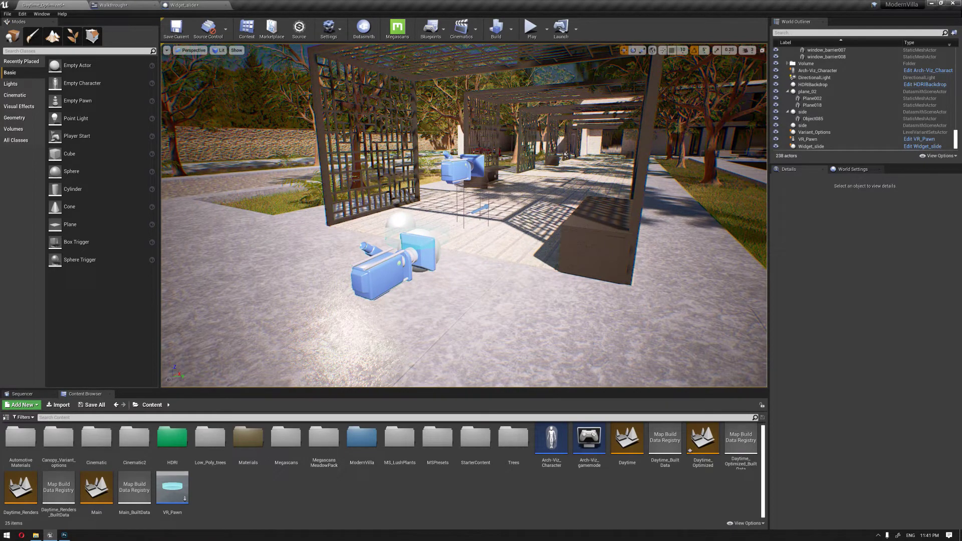
pyautogui.click(446, 223)
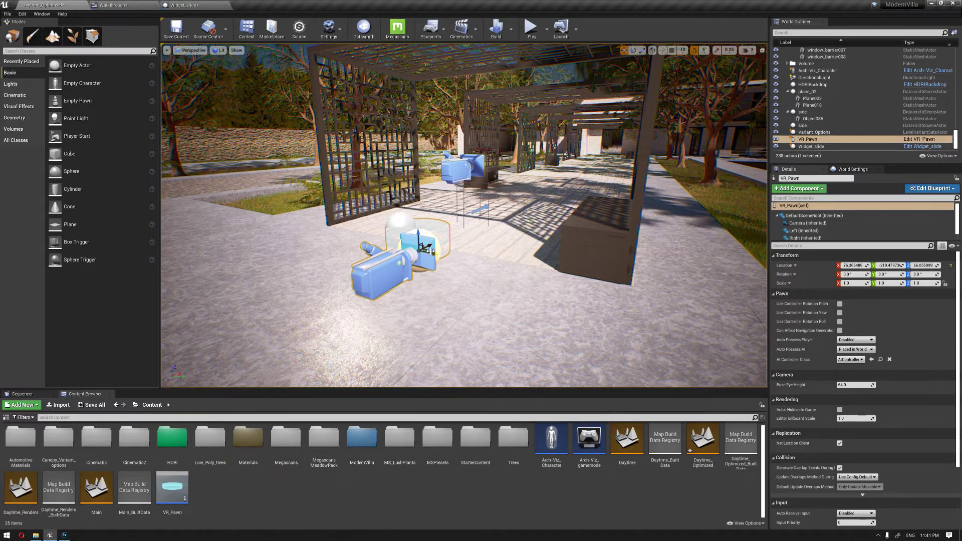
# Test the VR pawn button in the Walkthrough menu of a standalone game preview launched from the widget editor, and close the preview
pyautogui.click(125, 5)
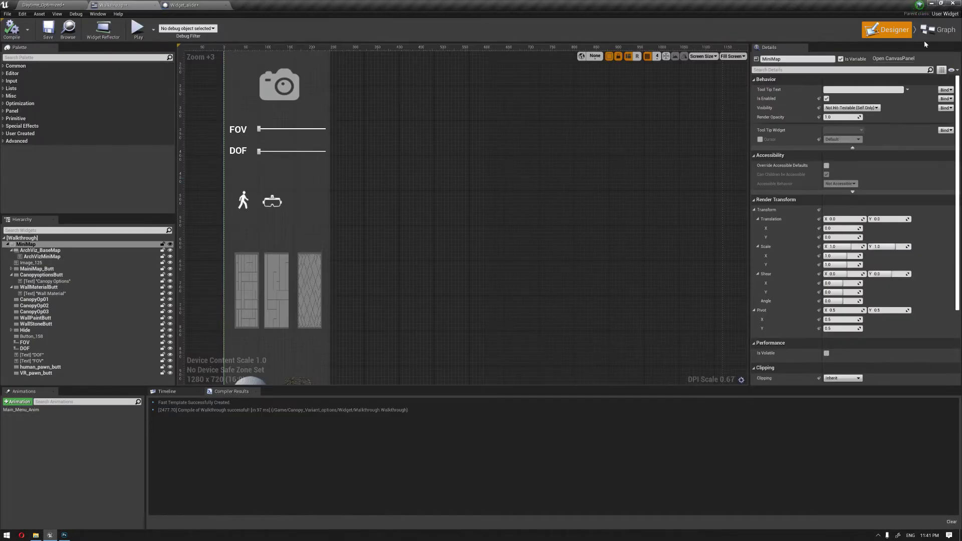
pyautogui.click(137, 27)
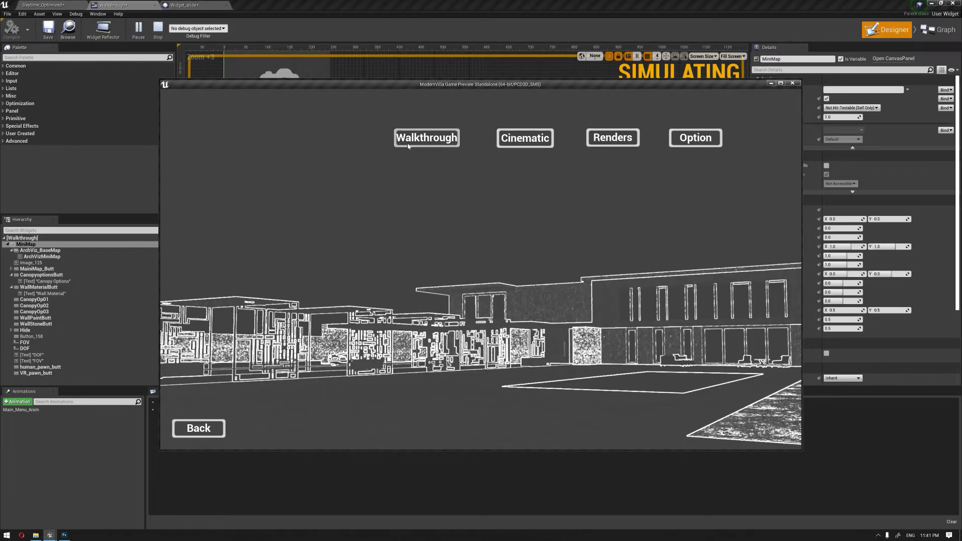
pyautogui.click(403, 139)
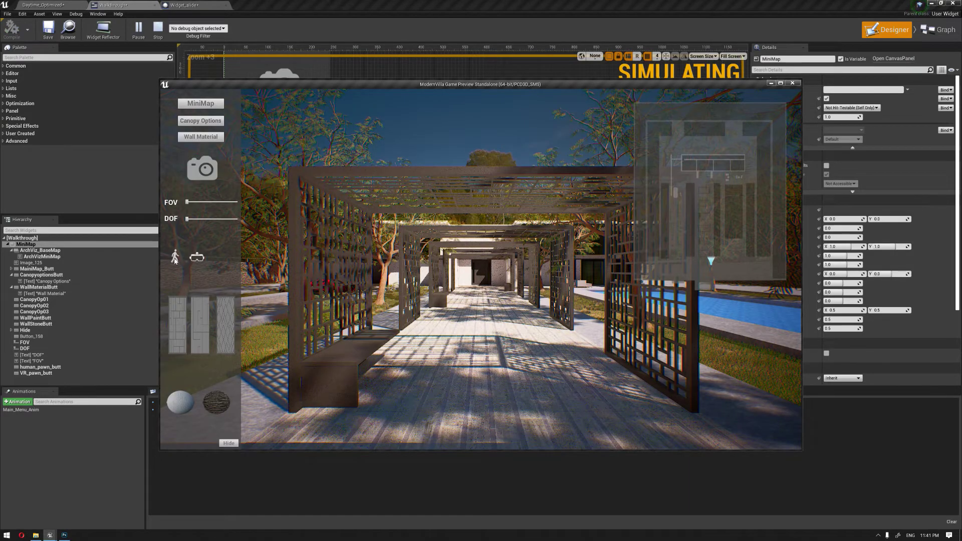
pyautogui.click(198, 257)
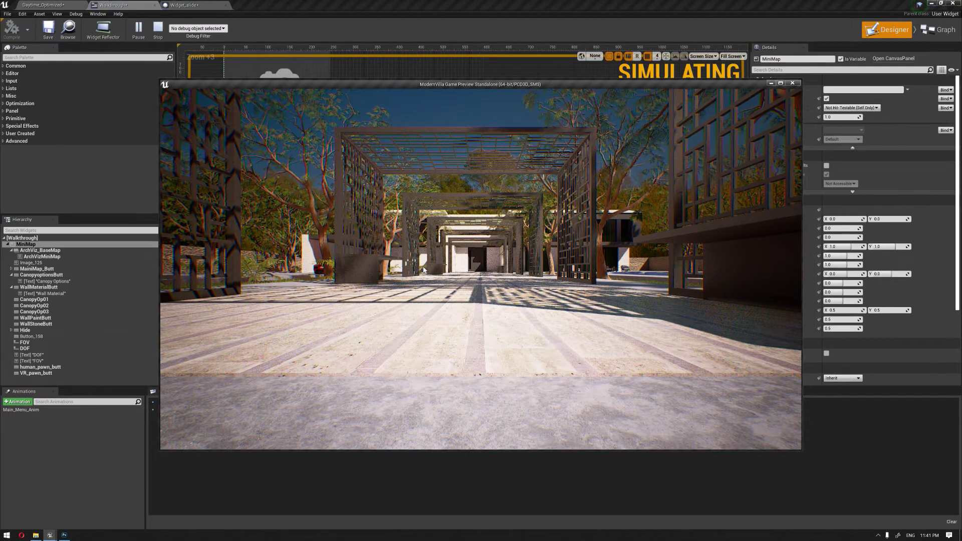
pyautogui.press('Escape')
# Examine the VR pawn and the walkthrough character placed at the canopy entrance in the Daytime_Optimized level
pyautogui.click(38, 6)
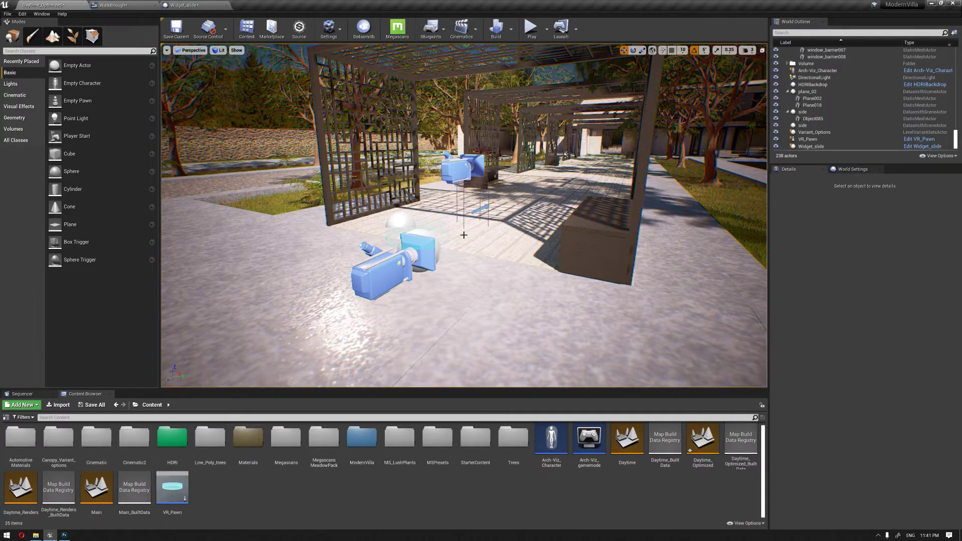
pyautogui.moveTo(464, 235); pyautogui.dragTo(472, 205, button='right')
pyautogui.press('s')
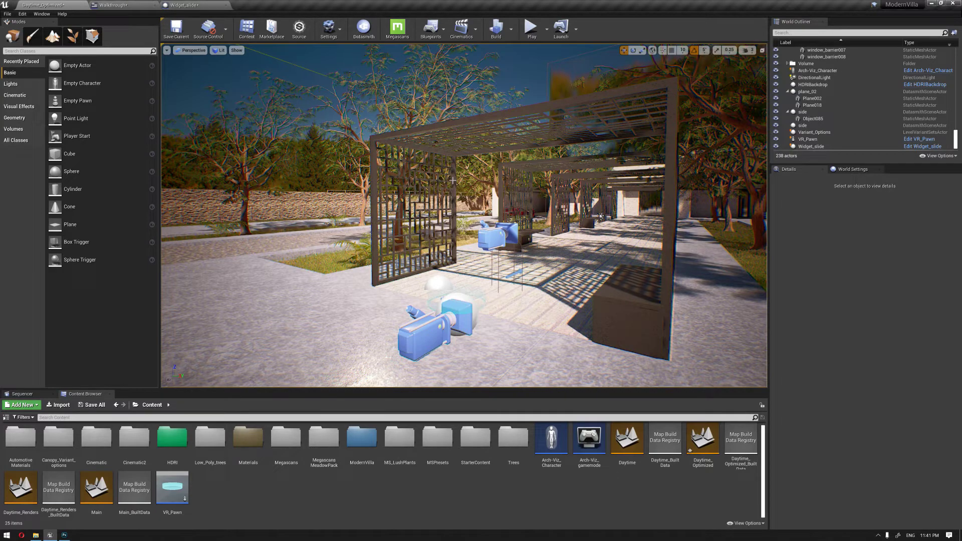
pyautogui.moveTo(447, 210)
pyautogui.mouseDown(button='right')
pyautogui.moveTo(458, 201)
pyautogui.moveTo(461, 212)
pyautogui.mouseUp(button='right')
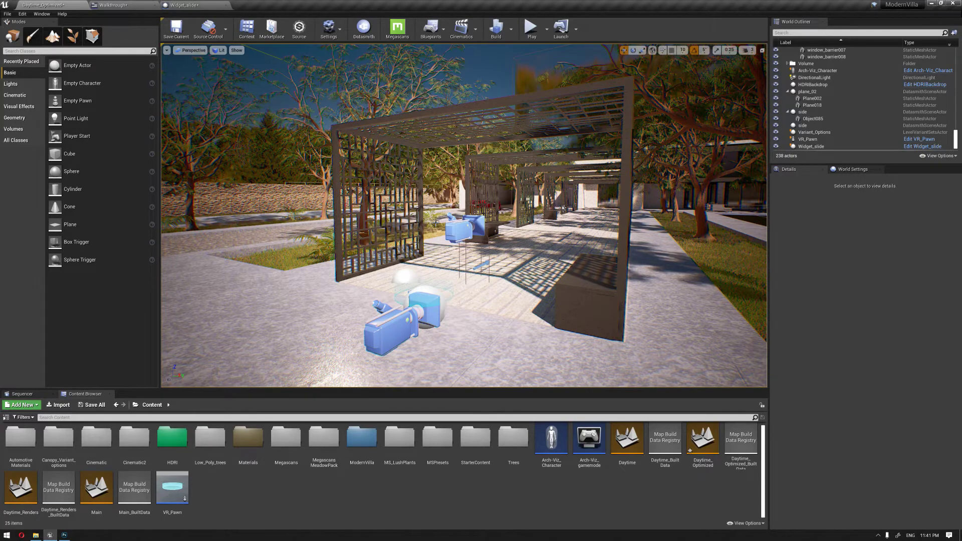
pyautogui.moveTo(418, 270); pyautogui.dragTo(430, 286, button='right')
pyautogui.press('a')
pyautogui.press('w')
pyautogui.moveTo(338, 368); pyautogui.dragTo(338, 356, button='right')
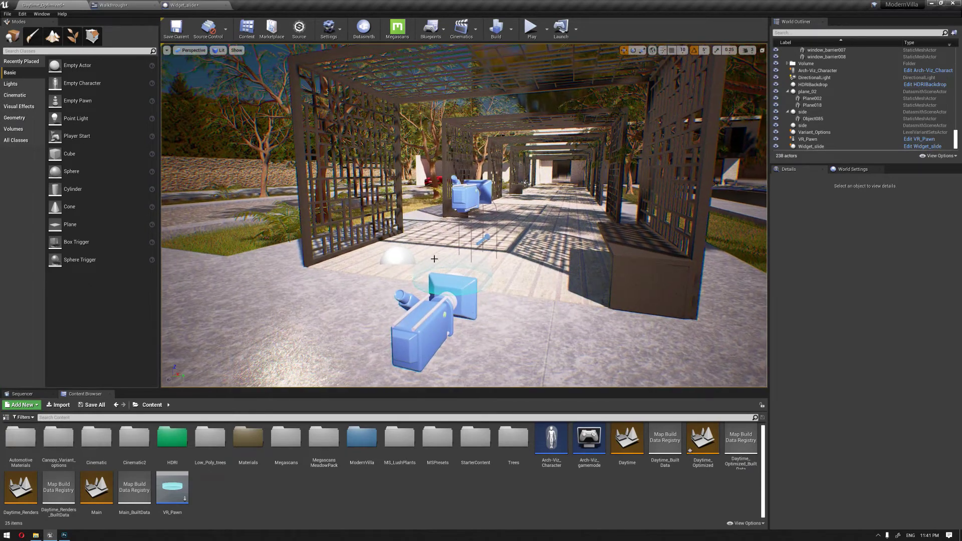
pyautogui.moveTo(454, 254); pyautogui.dragTo(458, 254, button='right')
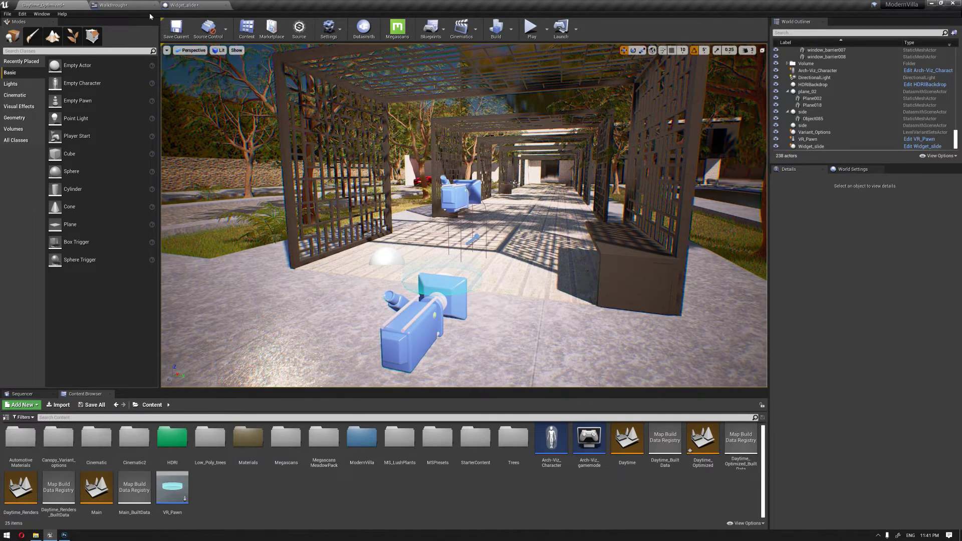
pyautogui.click(117, 5)
pyautogui.click(45, 5)
pyautogui.moveTo(408, 235)
pyautogui.mouseDown(button='right')
pyautogui.moveTo(428, 235)
pyautogui.moveTo(408, 225)
pyautogui.mouseUp(button='right')
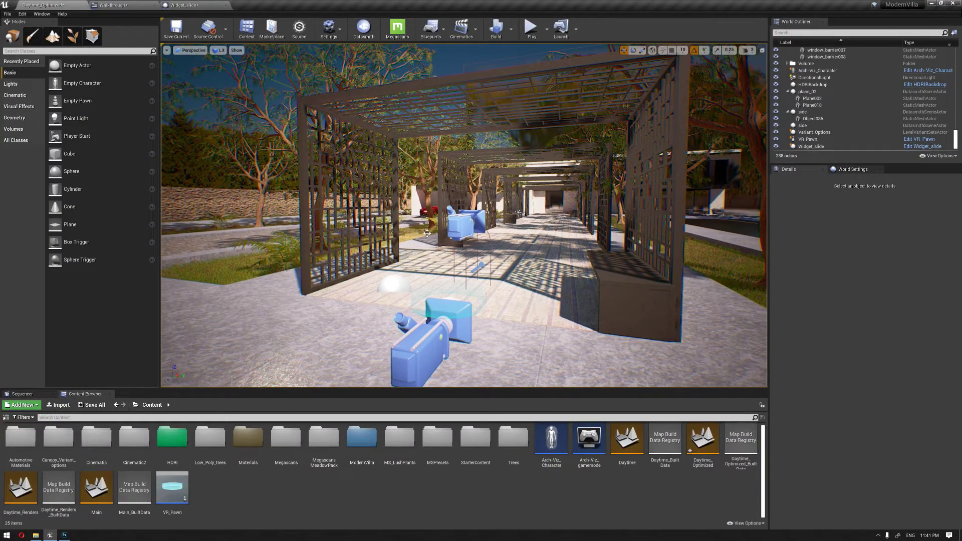
pyautogui.moveTo(425, 235); pyautogui.dragTo(432, 240, button='right')
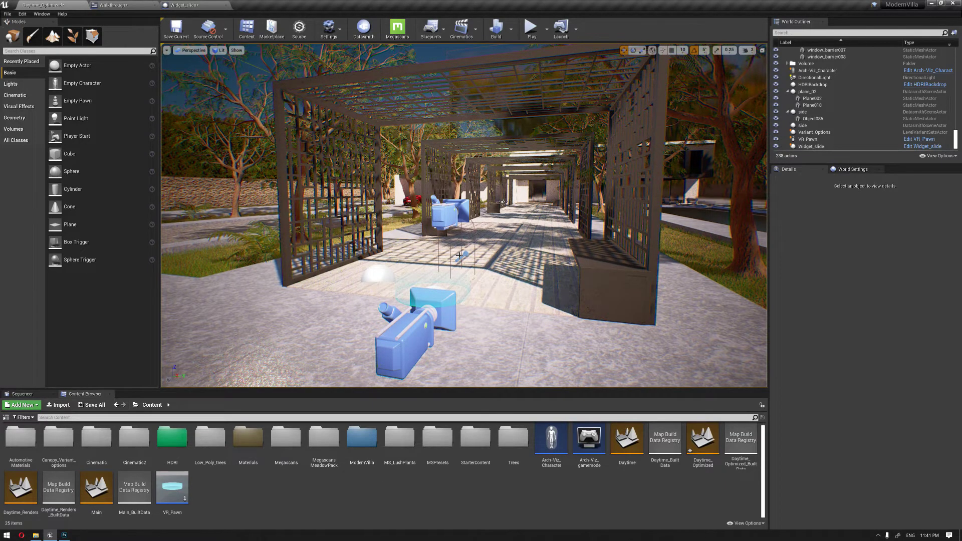
pyautogui.moveTo(459, 255); pyautogui.dragTo(463, 245, button='right')
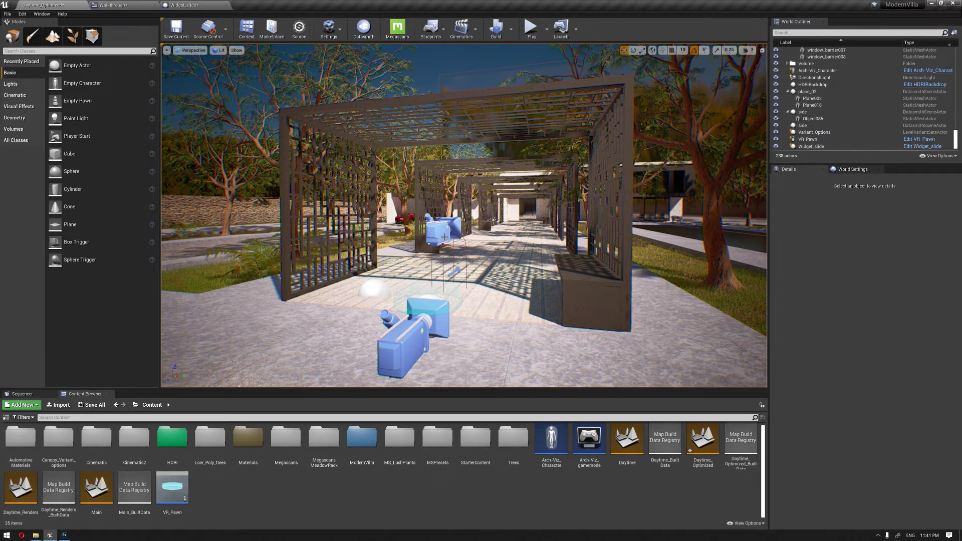
# Play the level in the viewport, enter the walkthrough, switch to the VR pawn, and end the play session
pyautogui.click(530, 27)
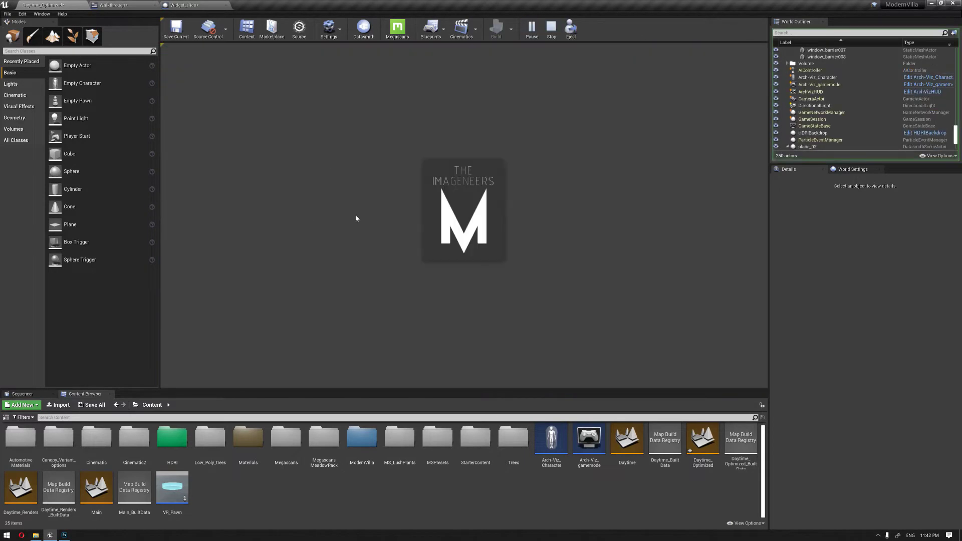
pyautogui.click(411, 92)
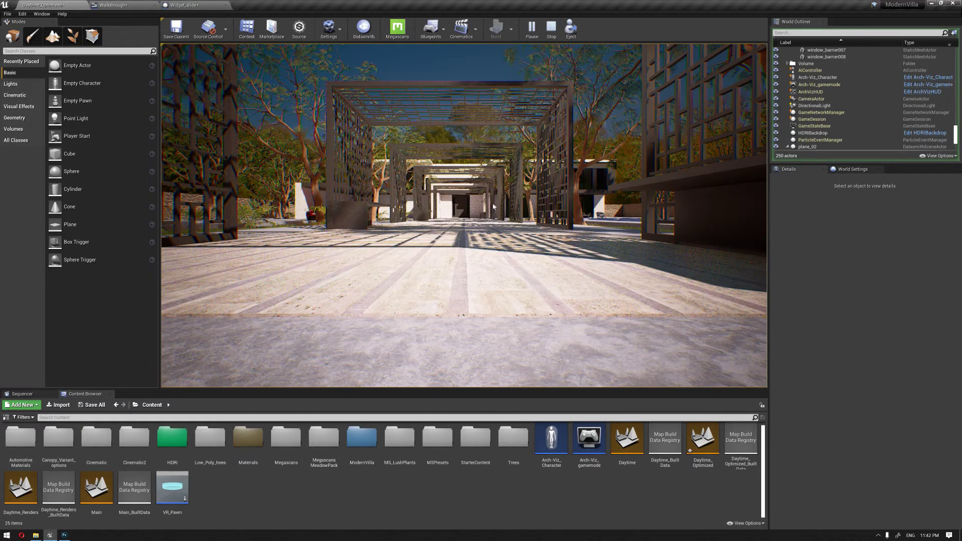
pyautogui.press('Escape')
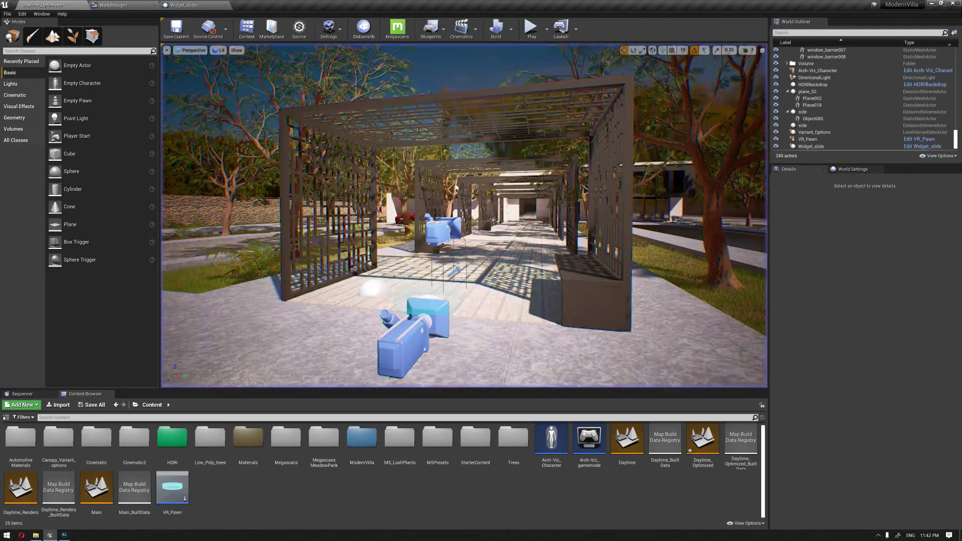
# Inspect the VR pawn's placement relative to the walkthrough character and the canopy from several viewpoints
pyautogui.scroll(4, 456, 187)
pyautogui.moveTo(456, 187); pyautogui.dragTo(478, 227, button='right')
pyautogui.press('s')
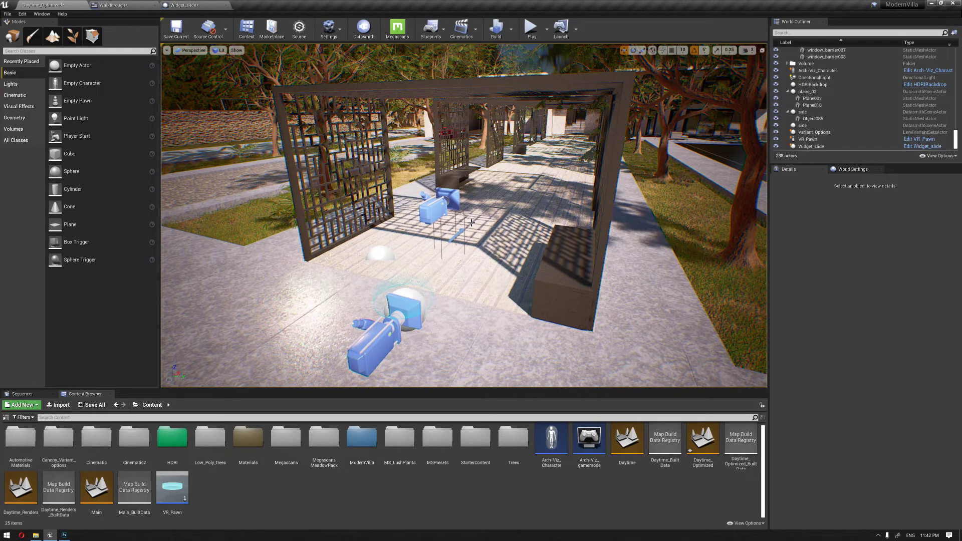
pyautogui.moveTo(471, 222); pyautogui.dragTo(471, 214, button='right')
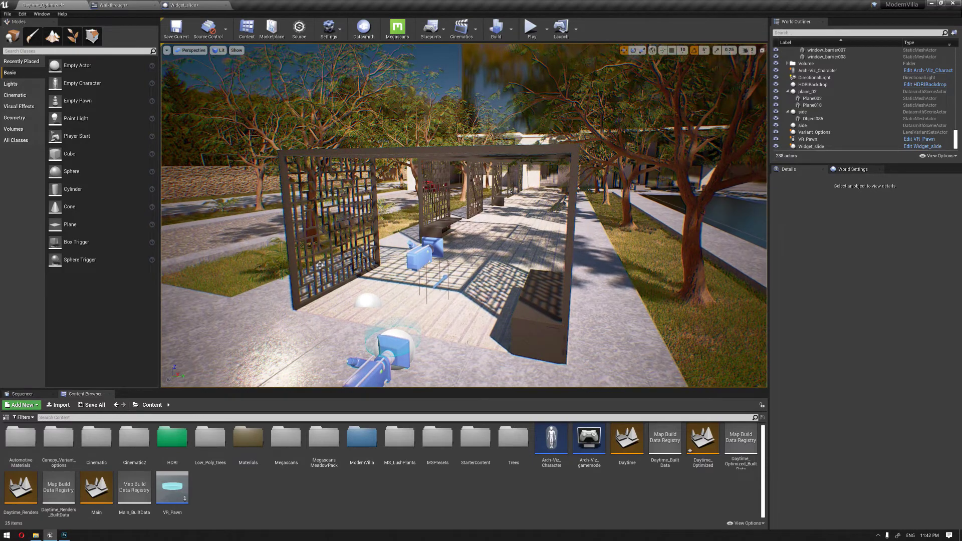
pyautogui.moveTo(451, 264); pyautogui.dragTo(453, 286, button='right')
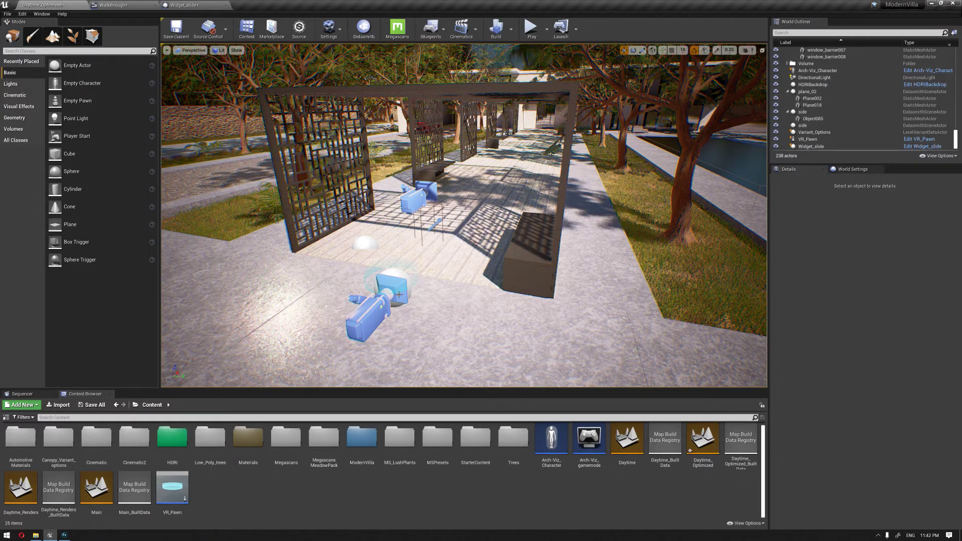
pyautogui.moveTo(399, 295)
pyautogui.mouseDown(button='right')
pyautogui.moveTo(404, 307)
pyautogui.moveTo(395, 311)
pyautogui.mouseUp(button='right')
pyautogui.moveTo(433, 279); pyautogui.dragTo(508, 238, button='right')
pyautogui.press('a')
pyautogui.press('w')
pyautogui.press('a')
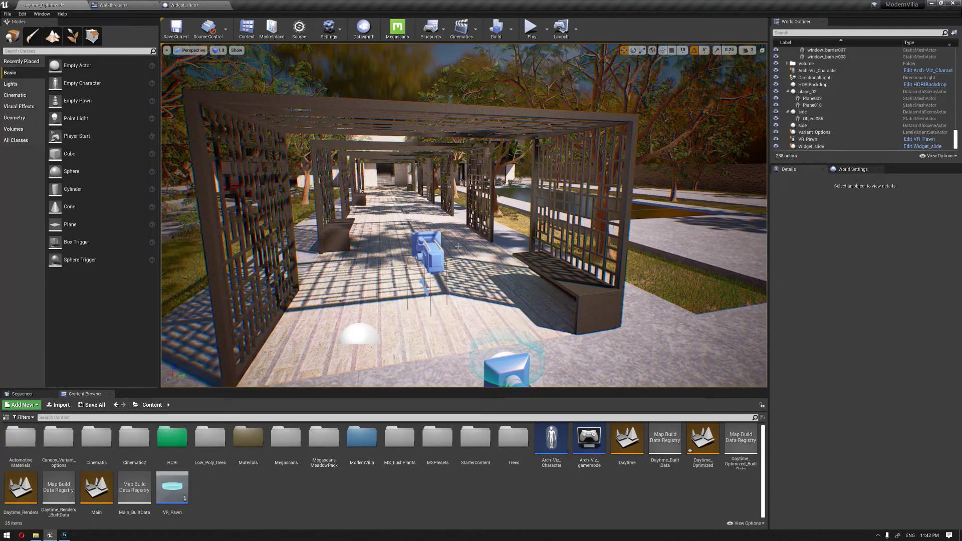
pyautogui.moveTo(459, 246); pyautogui.dragTo(468, 240, button='right')
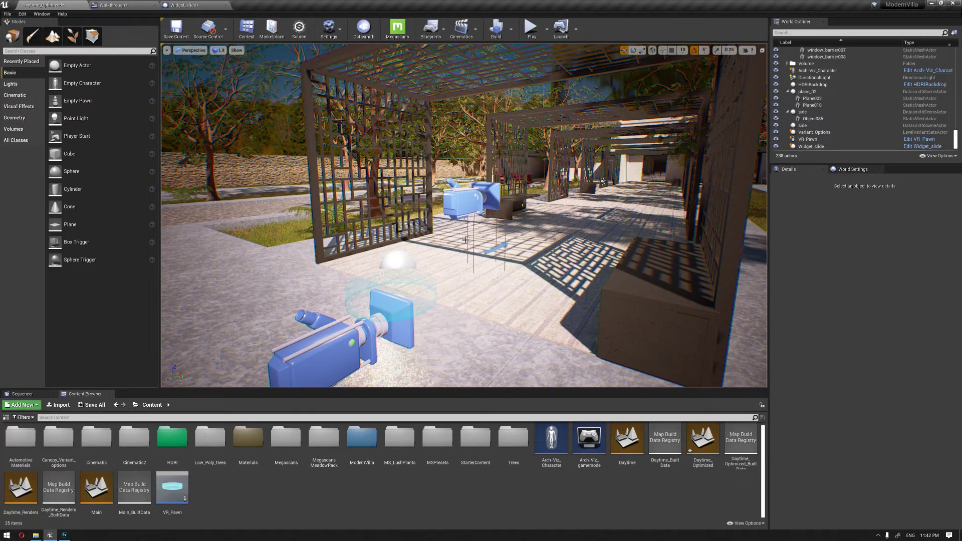
pyautogui.moveTo(444, 232); pyautogui.dragTo(453, 232, button='right')
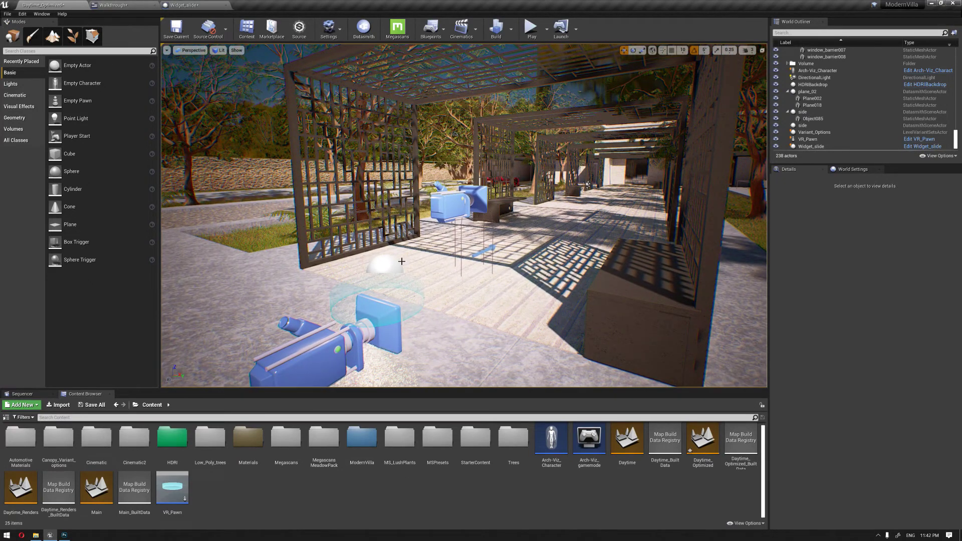
pyautogui.moveTo(326, 221); pyautogui.dragTo(374, 282, button='right')
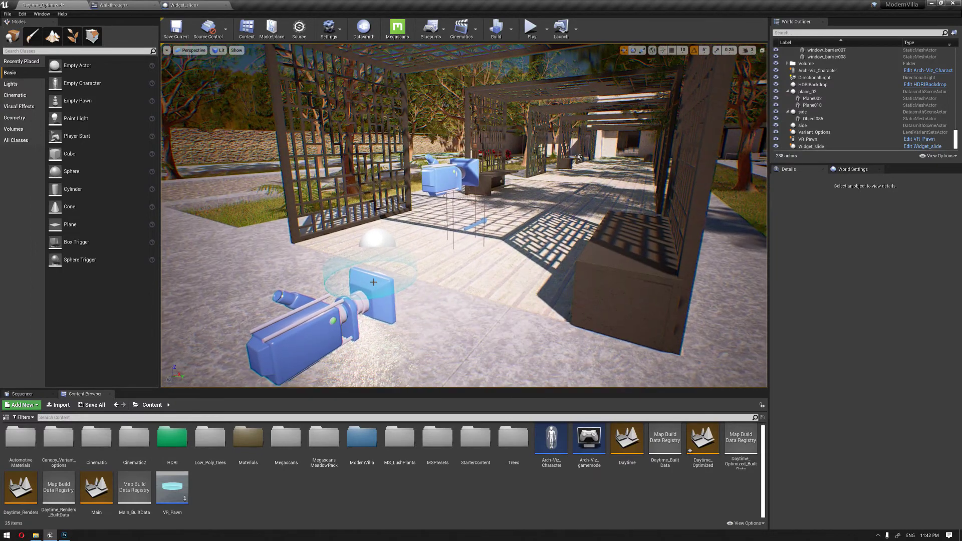
# Select the VR pawn in the level and check its matching VR_pawn_butt button in the Walkthrough widget's designer layout
pyautogui.click(374, 282)
pyautogui.moveTo(447, 185); pyautogui.dragTo(473, 184, button='right')
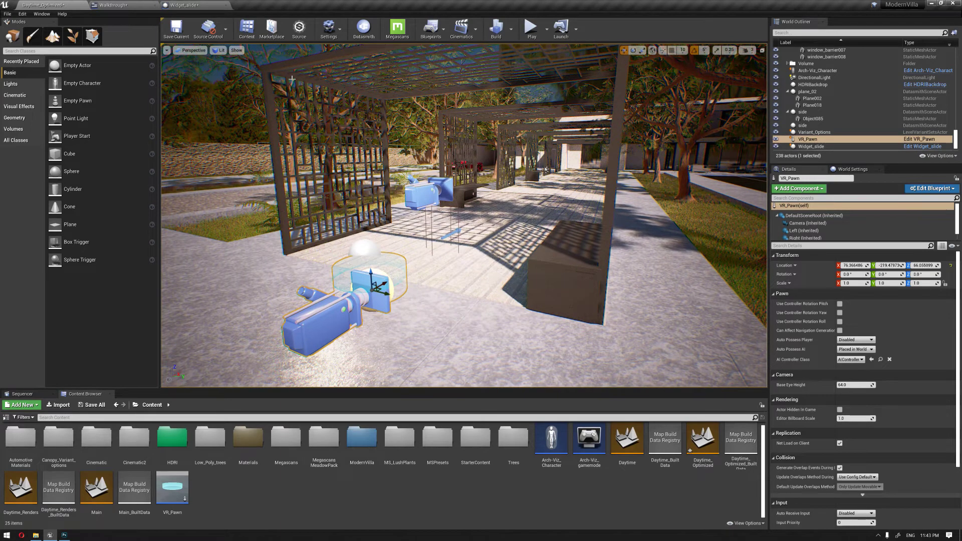
pyautogui.click(120, 6)
pyautogui.click(276, 204)
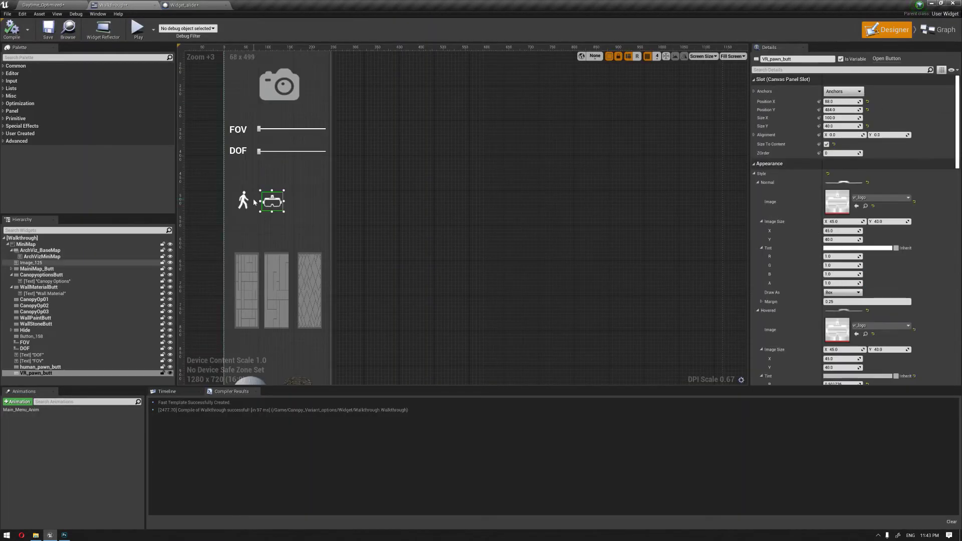
pyautogui.click(56, 4)
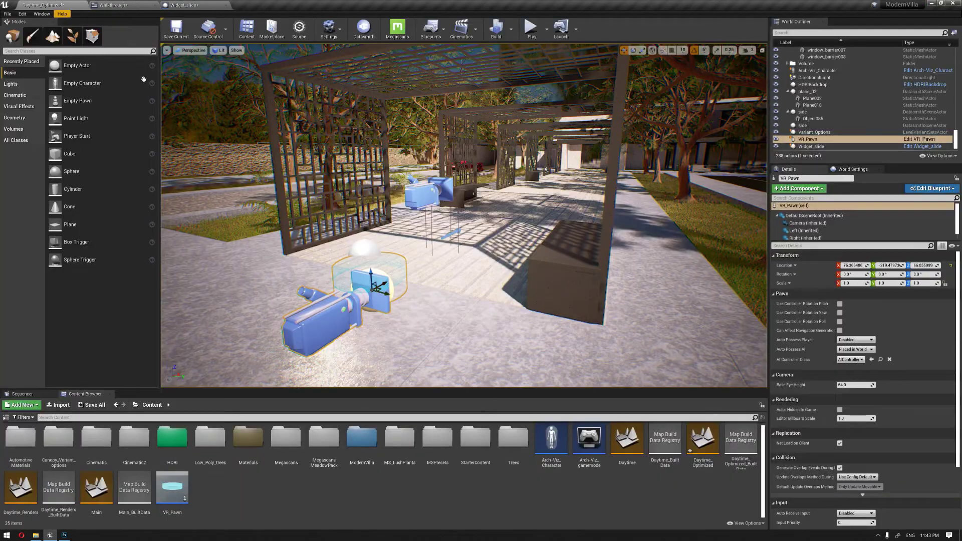
pyautogui.press('s')
pyautogui.moveTo(375, 337); pyautogui.dragTo(374, 318, button='right')
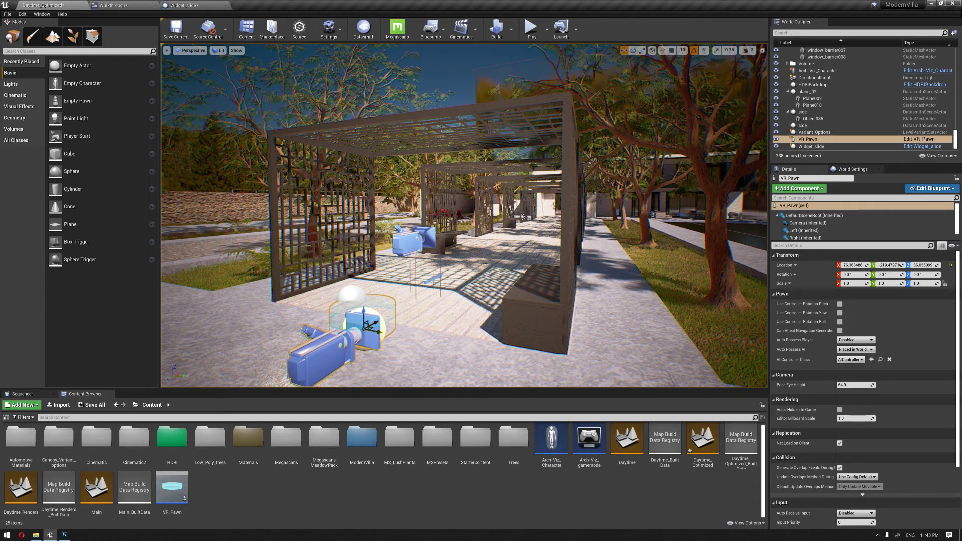
pyautogui.moveTo(416, 248); pyautogui.dragTo(484, 255, button='right')
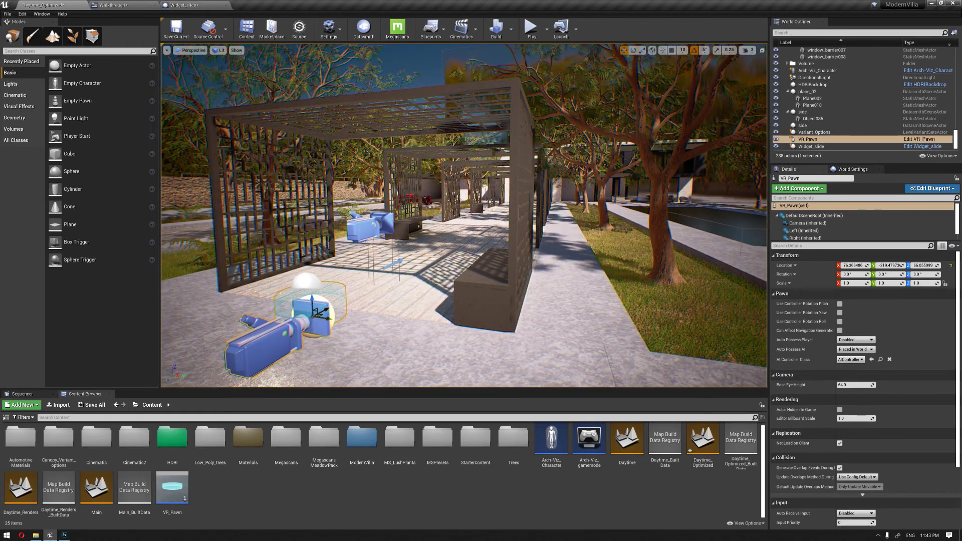
pyautogui.moveTo(497, 258); pyautogui.dragTo(478, 255, button='right')
pyautogui.press('d')
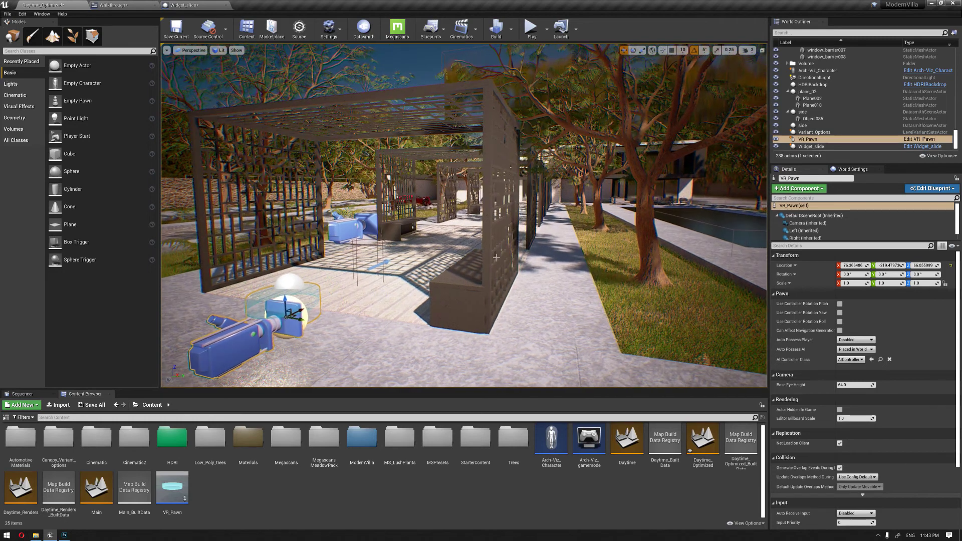